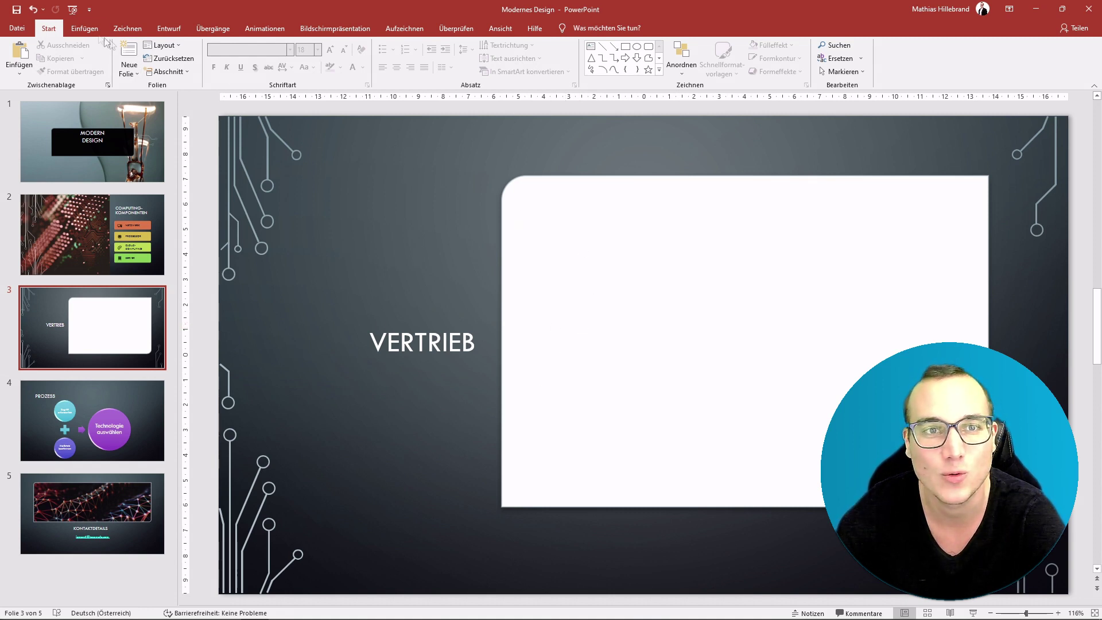
Step: Draw a large text box across the white panel of slide 3 and type 'Hallo Welt'
click(84, 28)
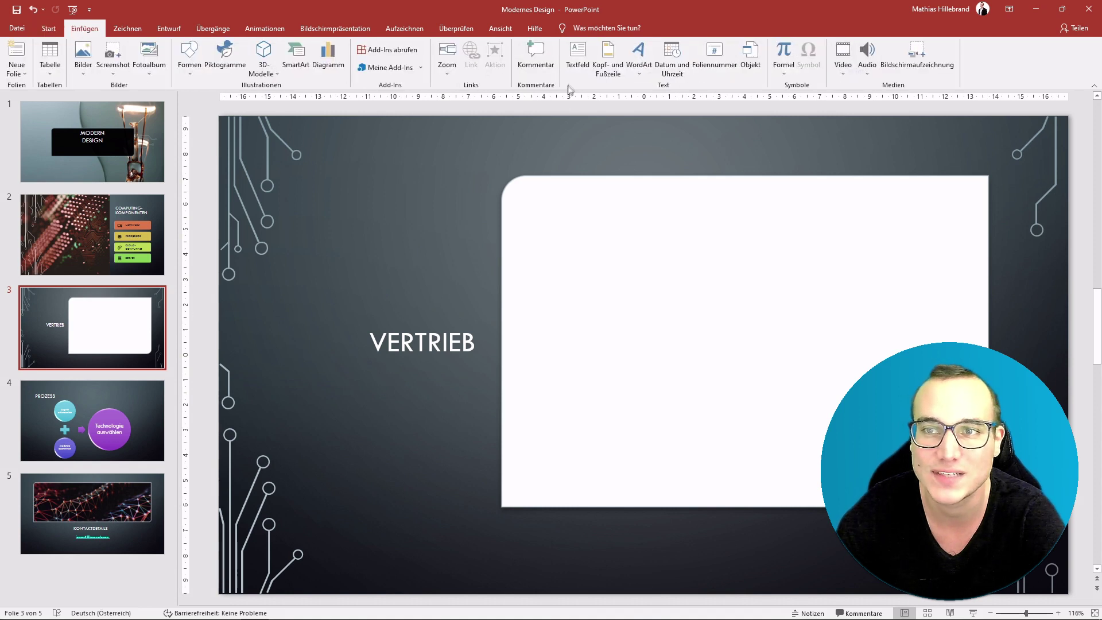
click(583, 70)
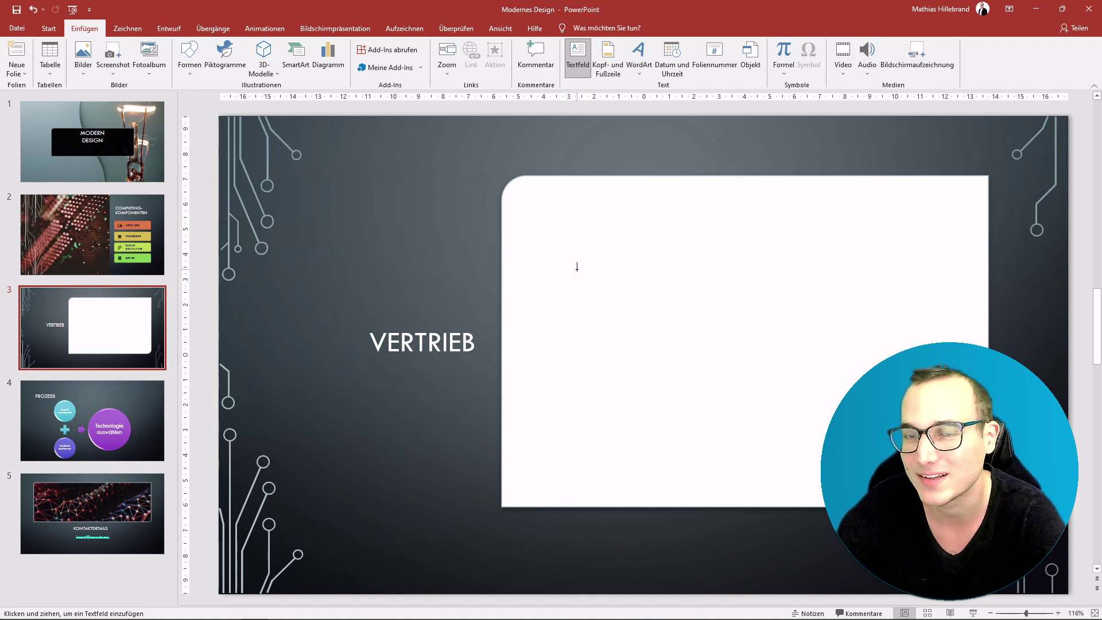
drag(526, 217, 876, 422)
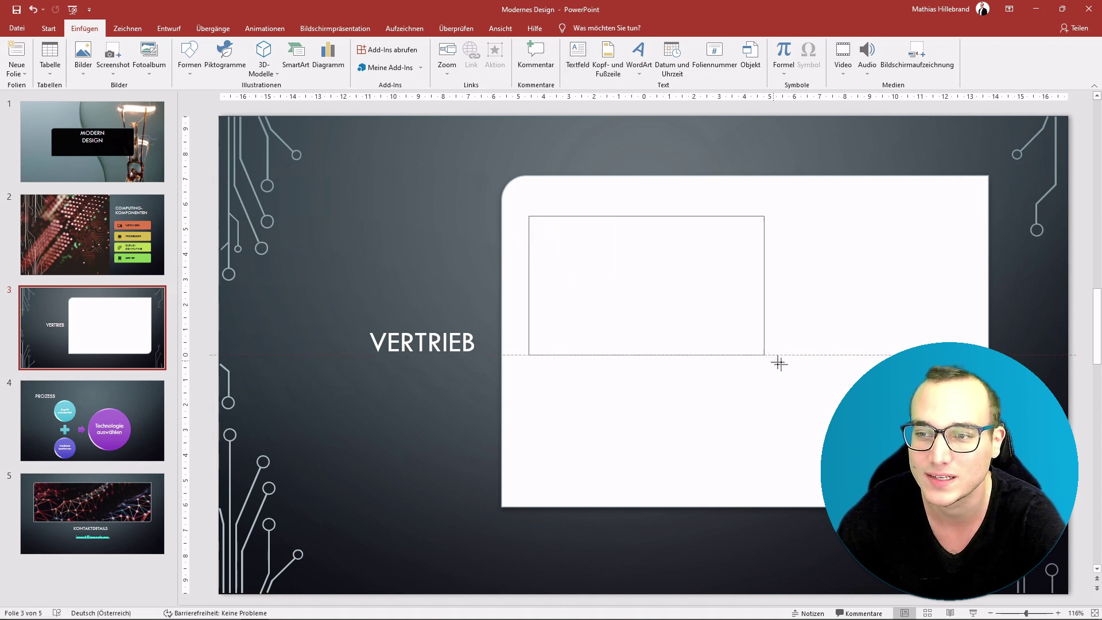
drag(876, 423, 958, 475)
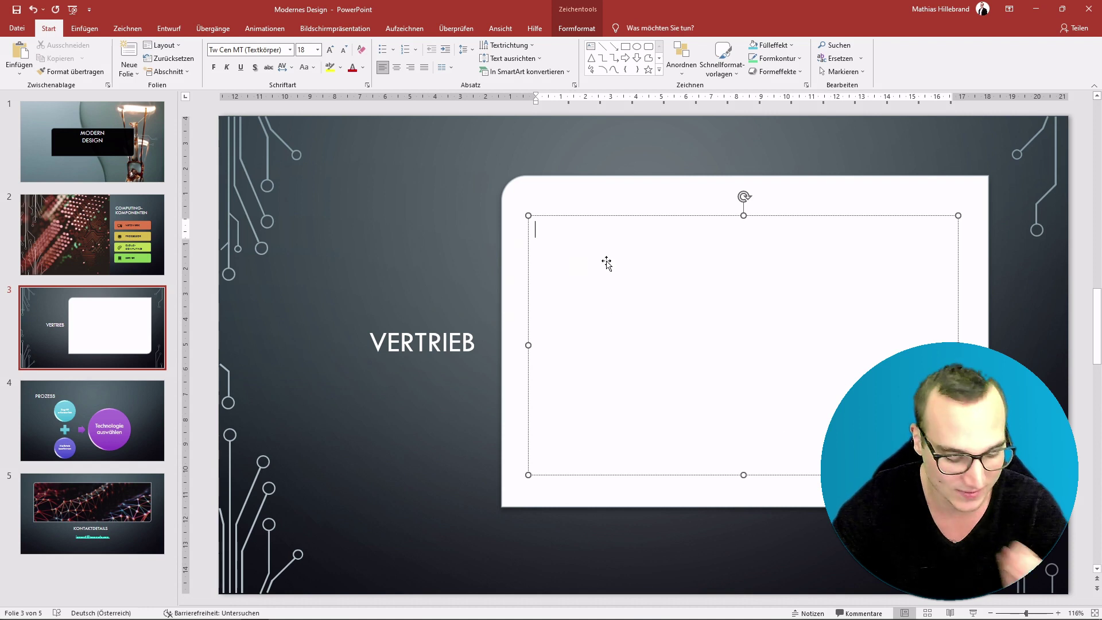
text(Hallo Welt)
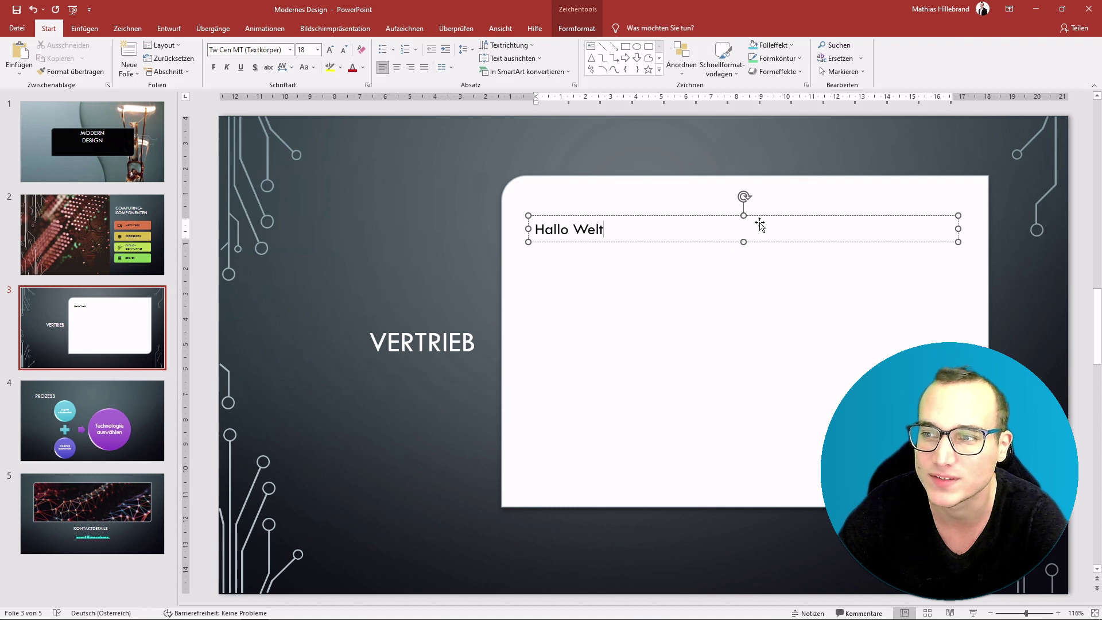
Step: Reshape the Hallo Welt box into a wider, shorter one-line box and move it near the panel top
drag(957, 241, 775, 477)
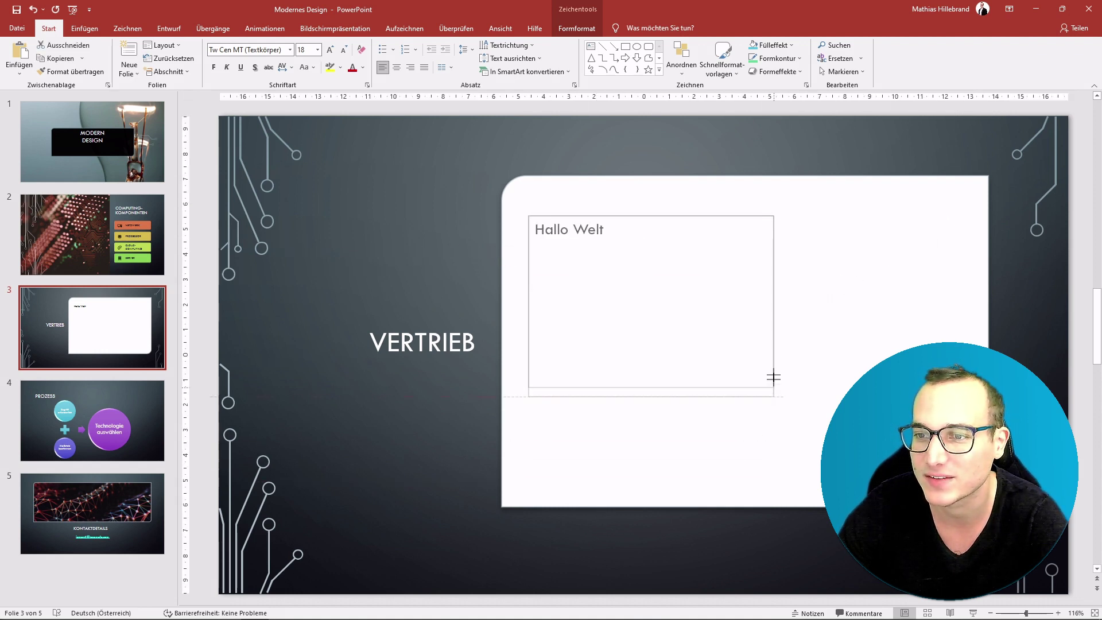
mouse_move(775, 477)
mouse_down()
mouse_move(903, 396)
mouse_move(898, 381)
mouse_up()
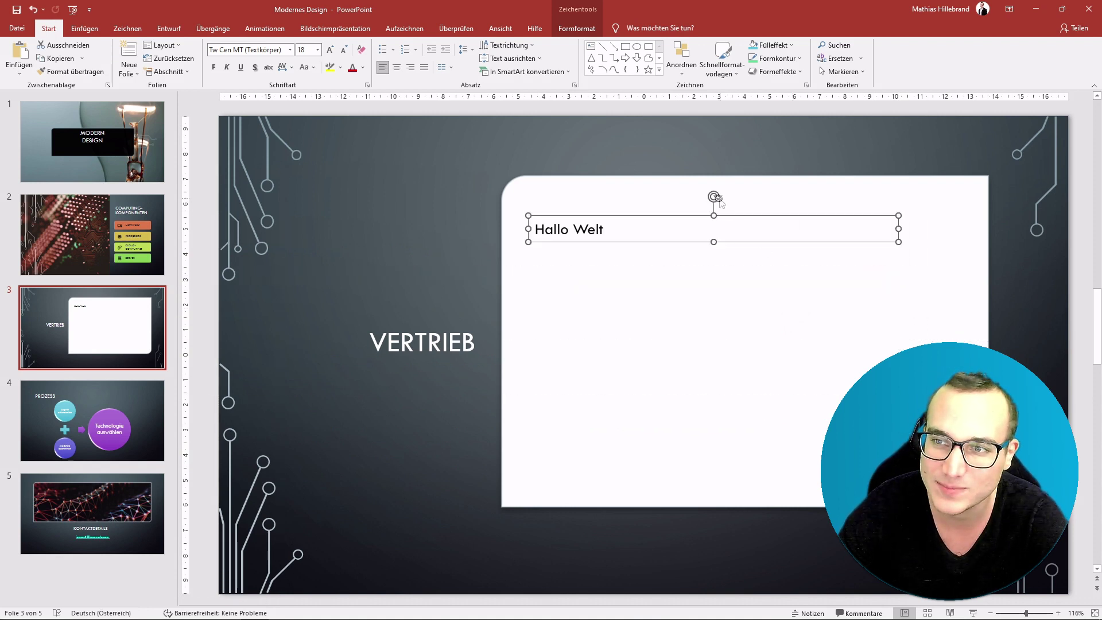
drag(714, 197, 714, 196)
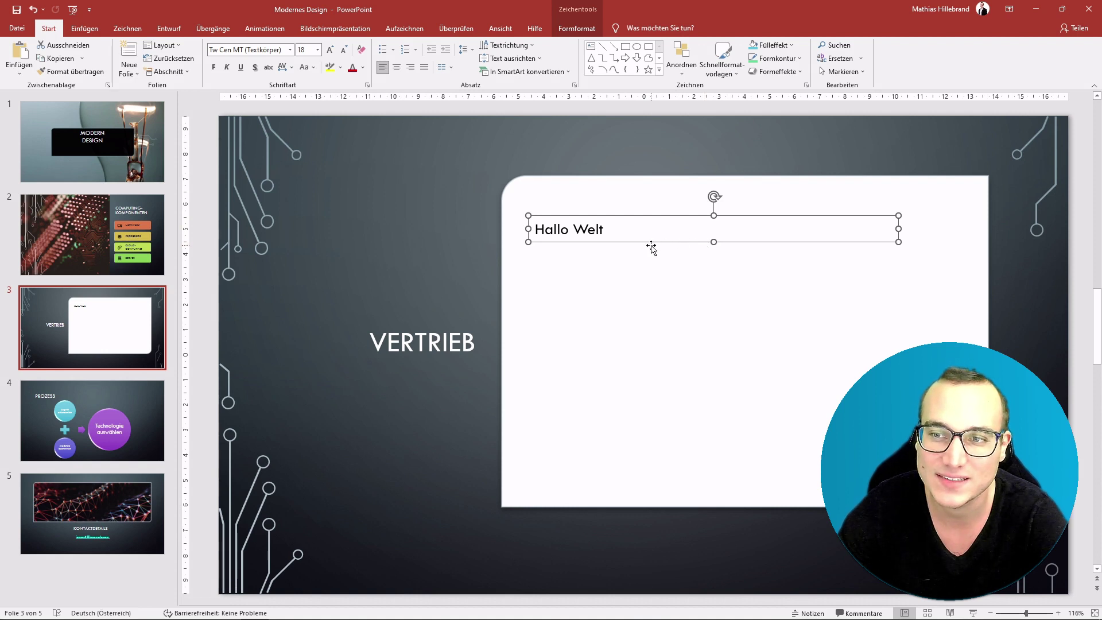
drag(635, 243, 653, 309)
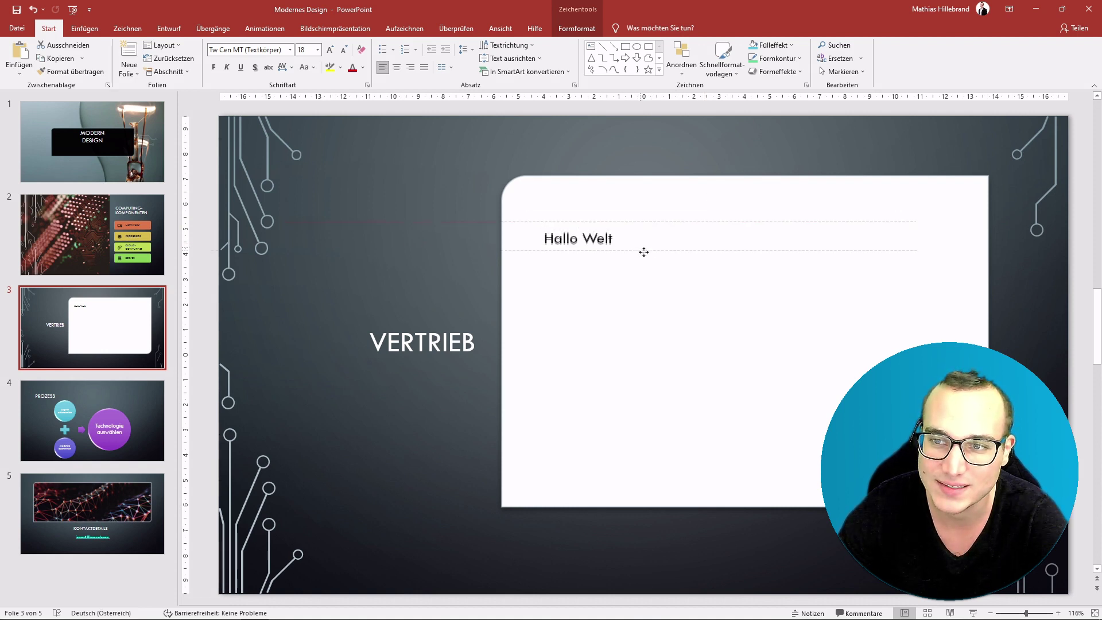
mouse_move(653, 309)
mouse_down()
mouse_move(650, 367)
mouse_move(630, 216)
mouse_up()
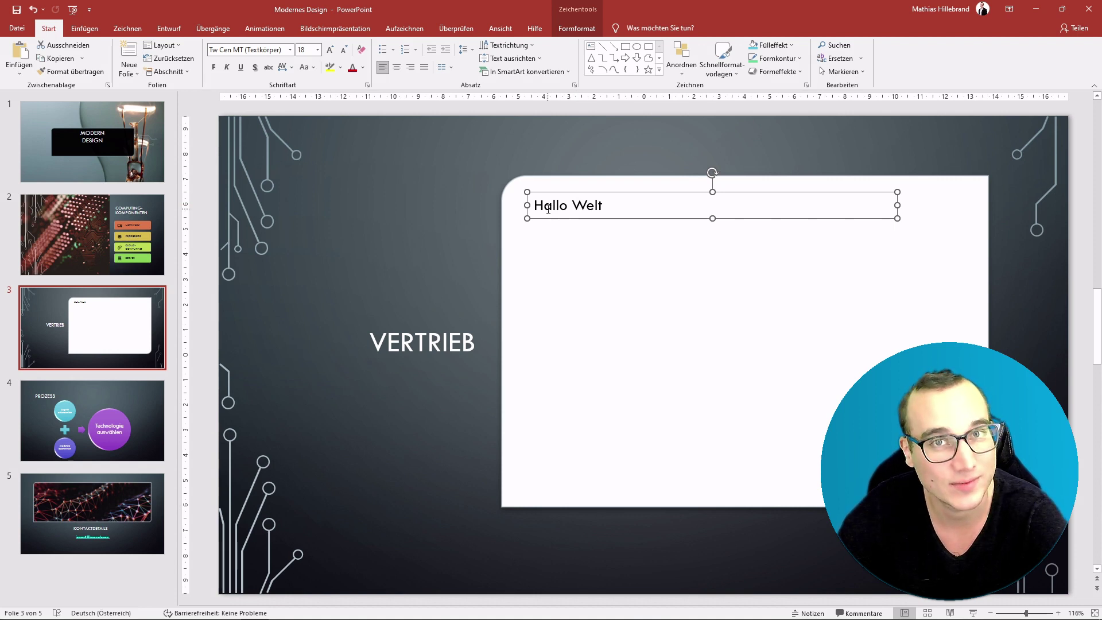
Step: Browse the Formformat shape styles without applying one, then bring up Weitere Füllfarben
click(580, 32)
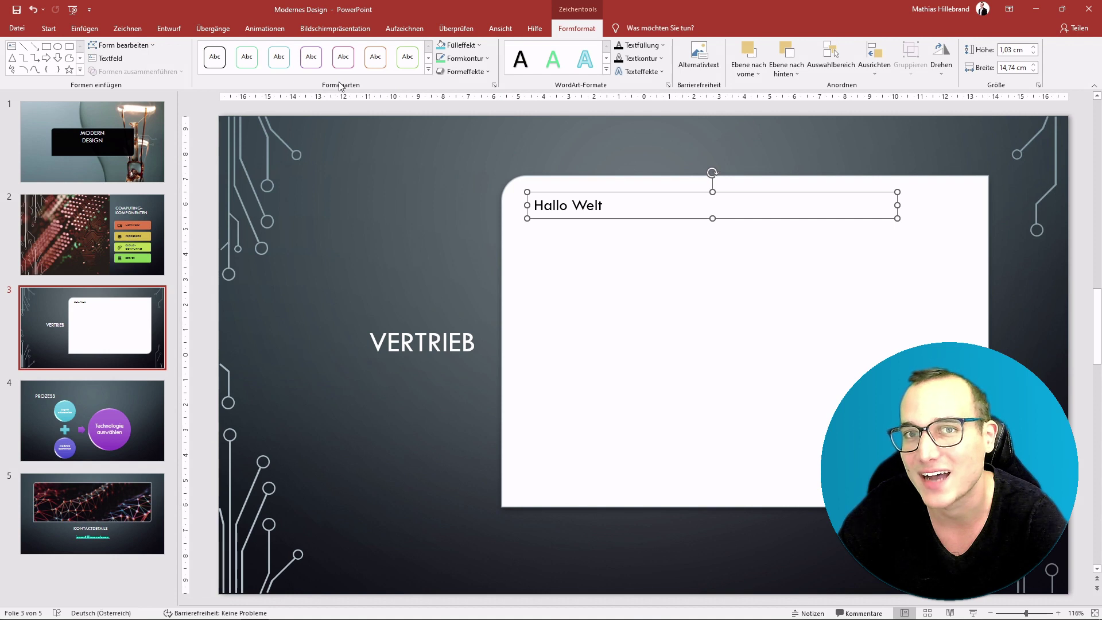
click(428, 69)
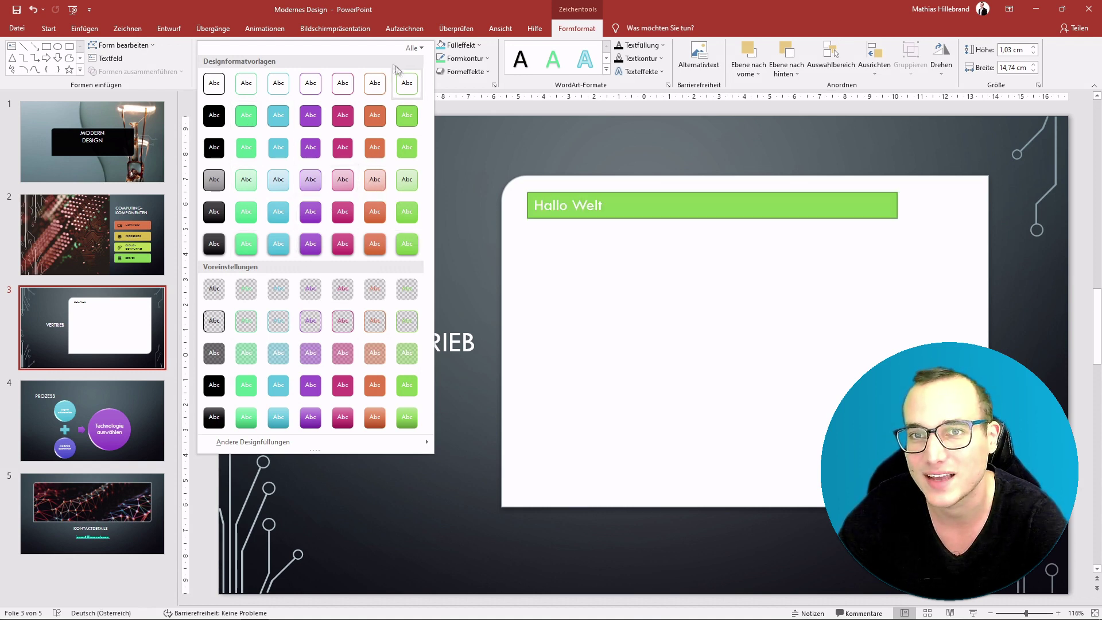
click(440, 50)
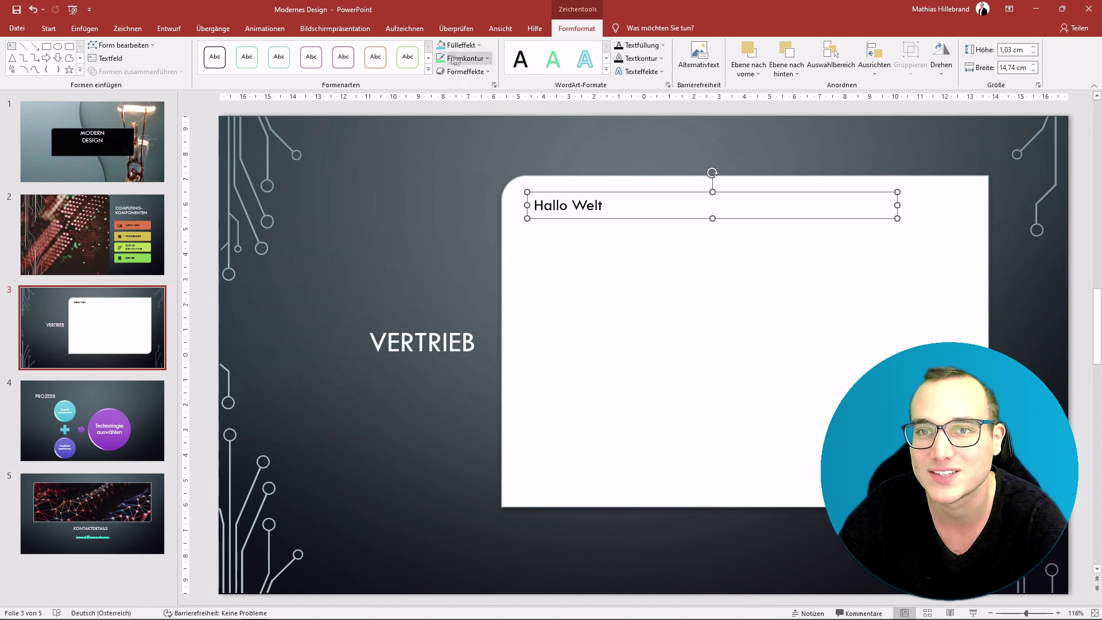
click(464, 51)
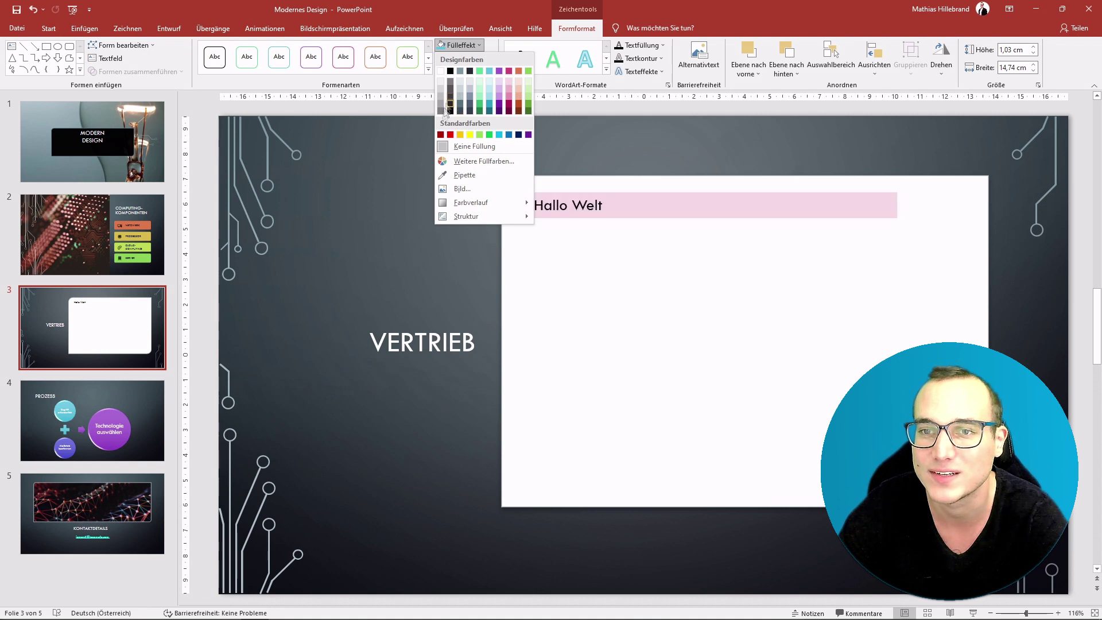
click(464, 160)
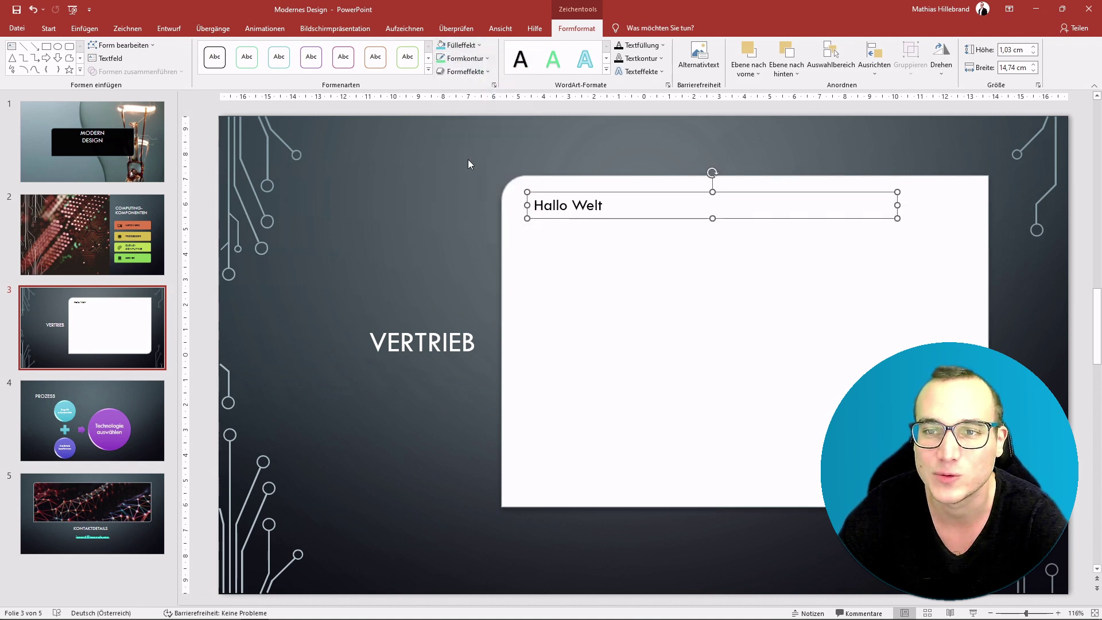
Step: Inspect the custom RGB, hex and transparency values, then cancel so the fill stays unchanged
click(519, 216)
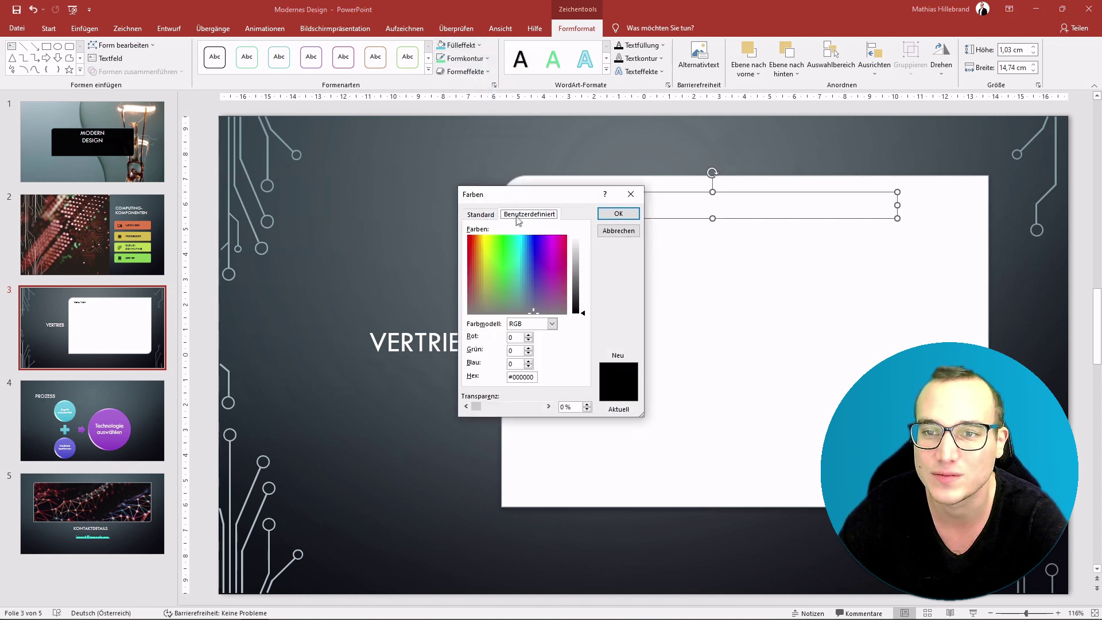
double_click(511, 338)
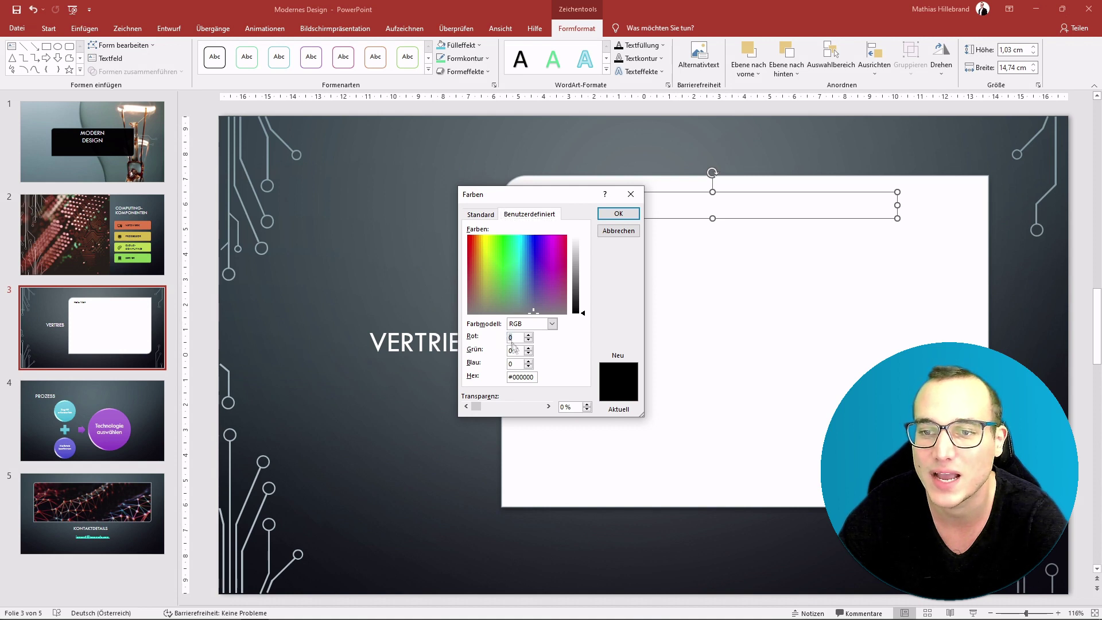
double_click(513, 377)
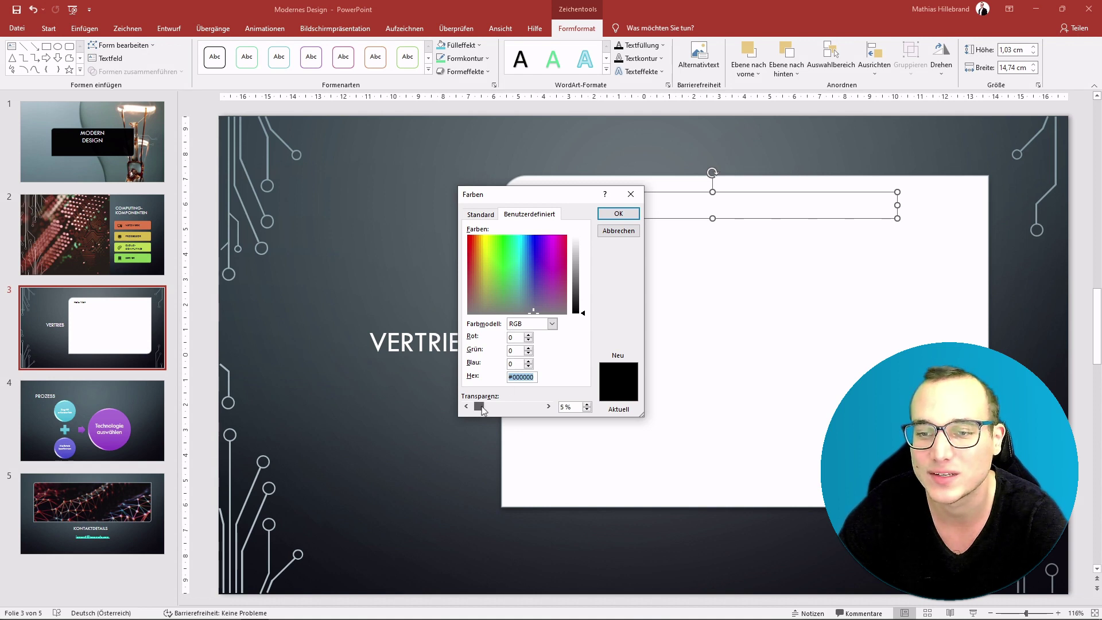
drag(481, 411, 474, 413)
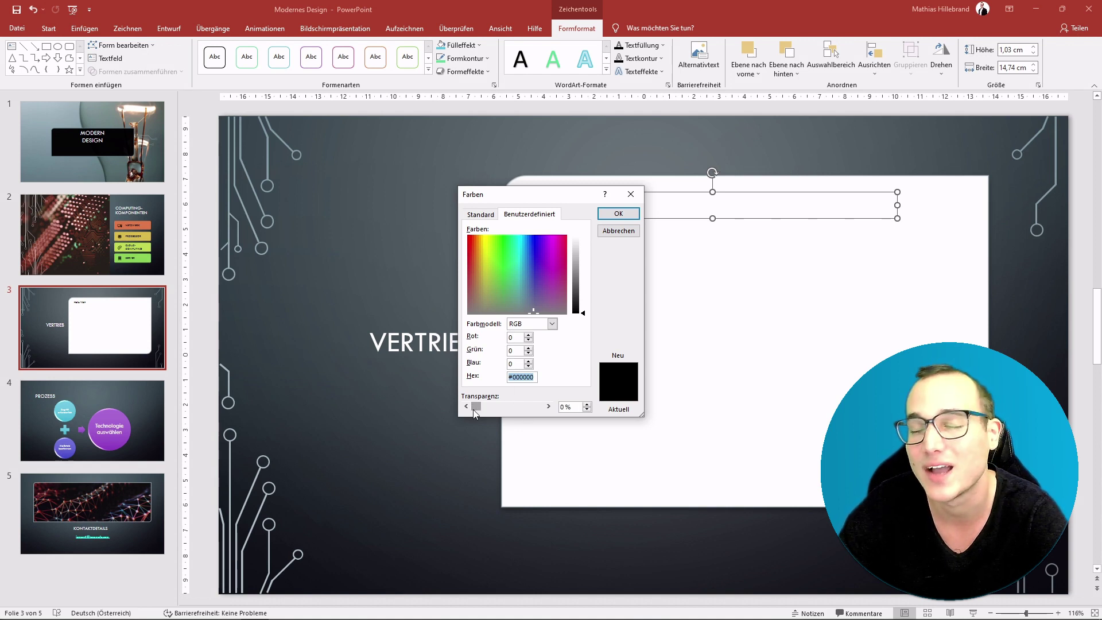
click(618, 230)
click(471, 48)
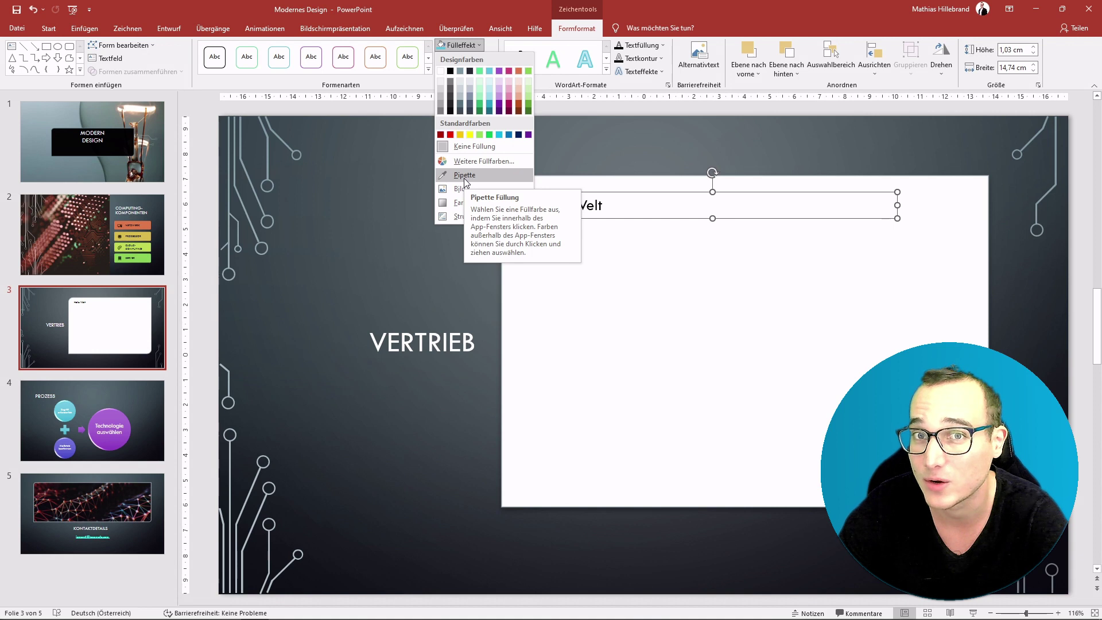
Step: Fill the Hallo Welt box with the dark grey sampled from the slide background using the Pipette
click(463, 175)
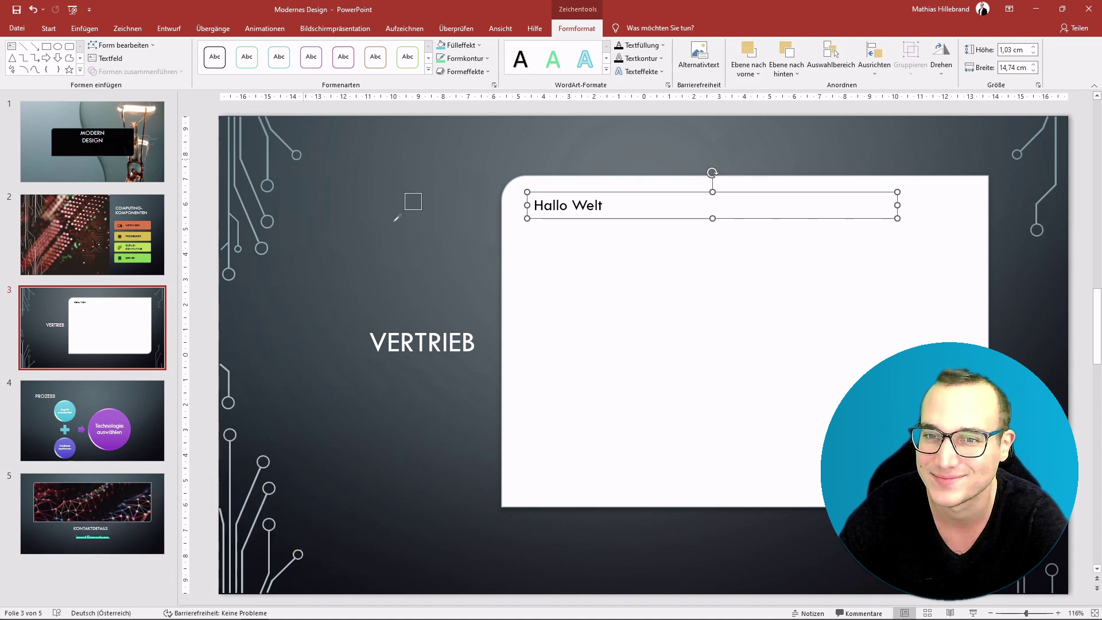
click(455, 47)
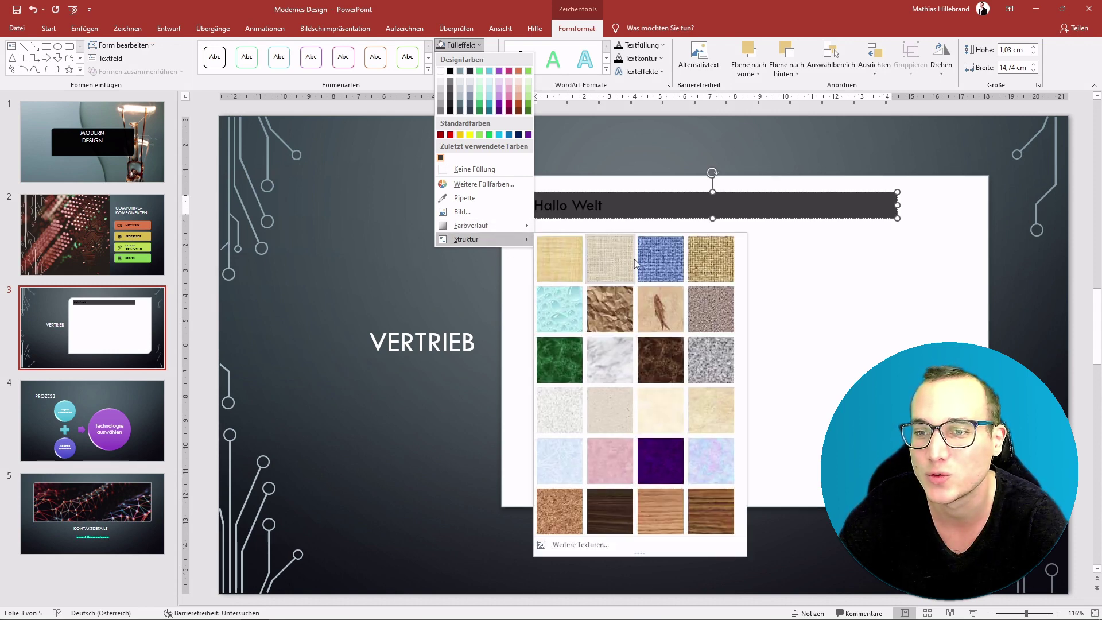
mouse_move(466, 239)
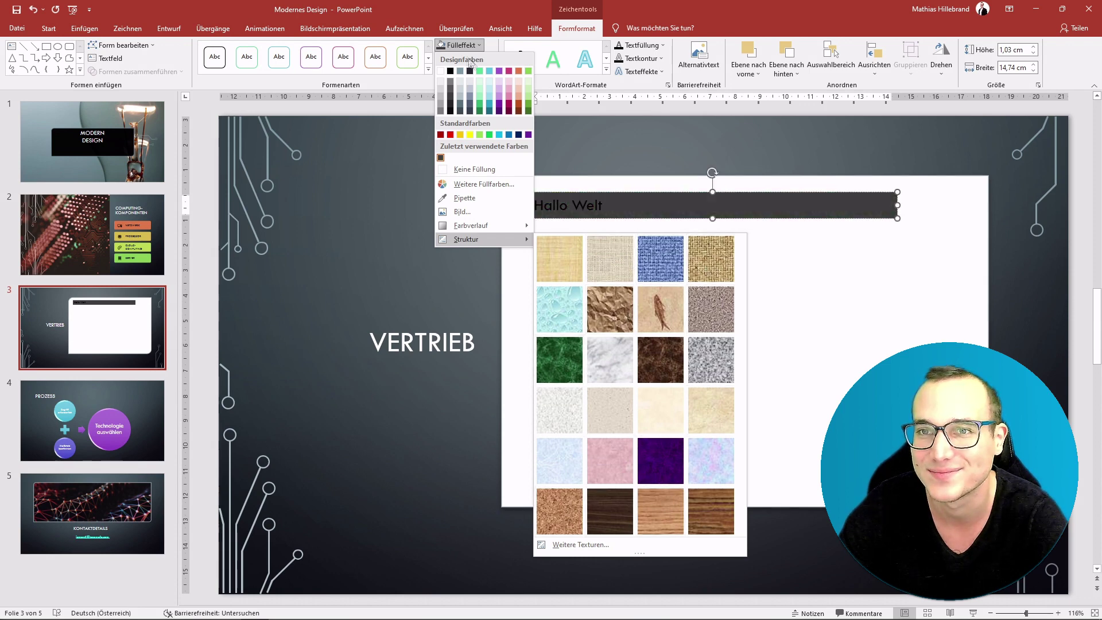
click(457, 47)
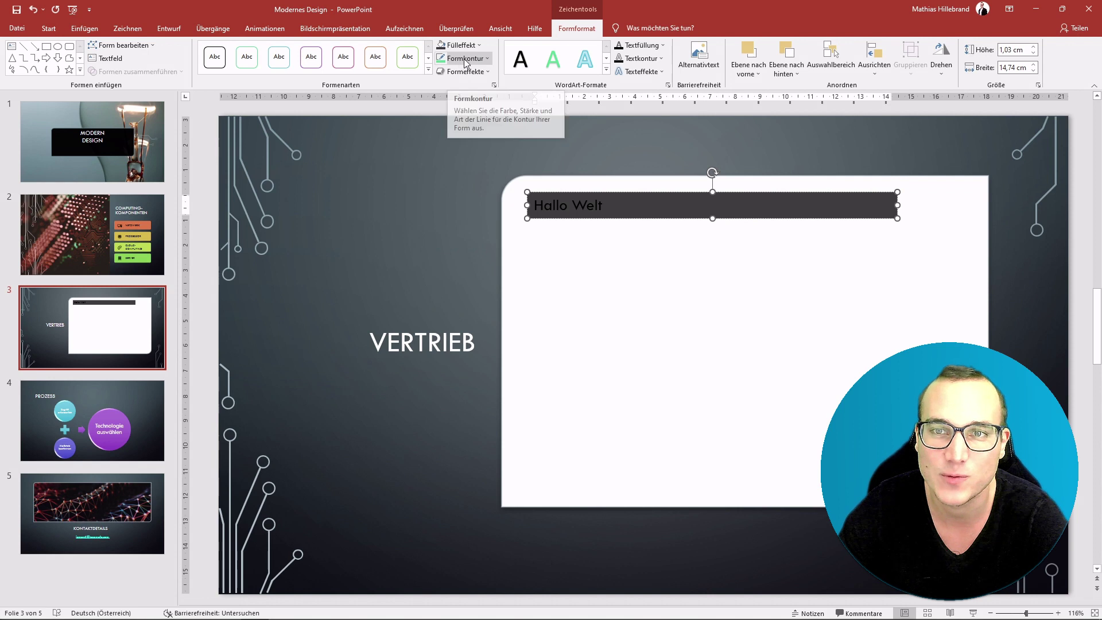
Step: Look through the Formkontur and Formeffekte options without applying any outline or reflection
click(464, 58)
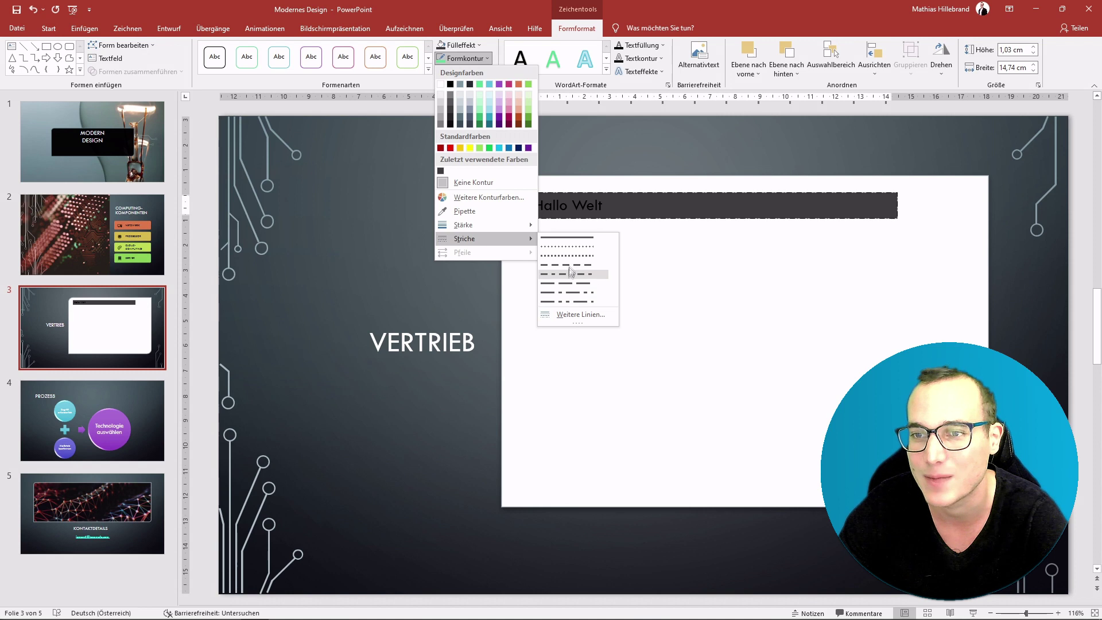
click(466, 59)
click(466, 72)
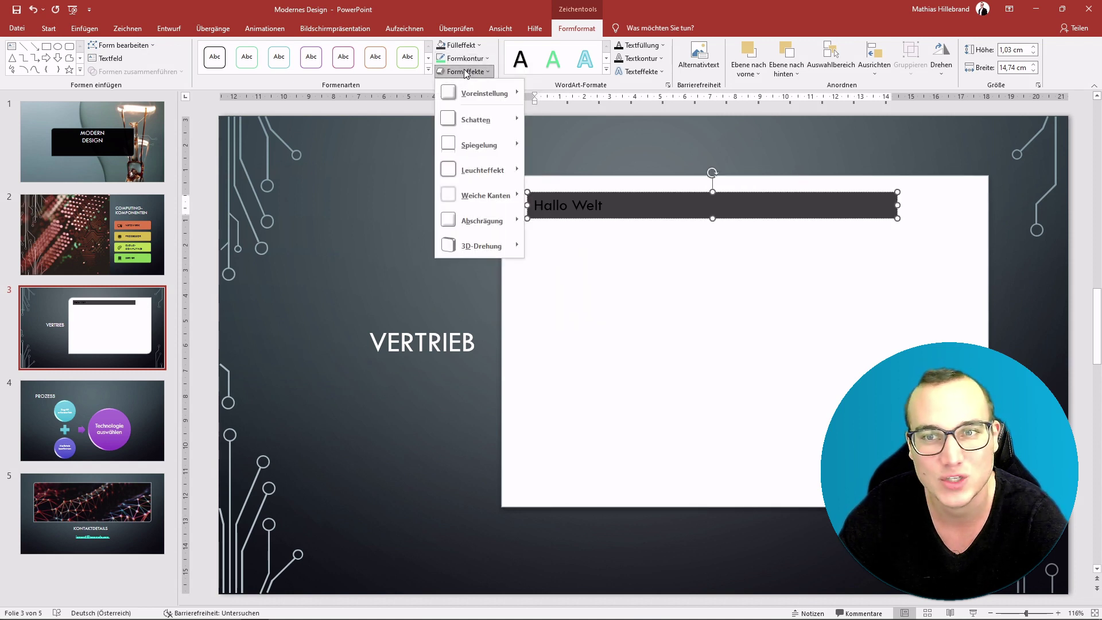
mouse_move(478, 145)
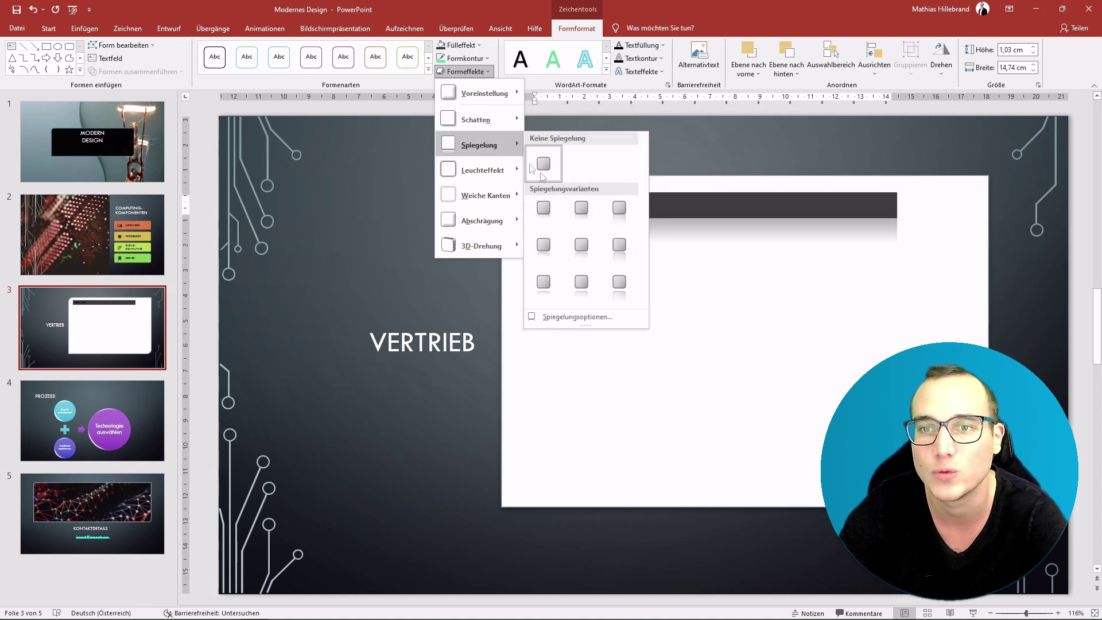
click(469, 72)
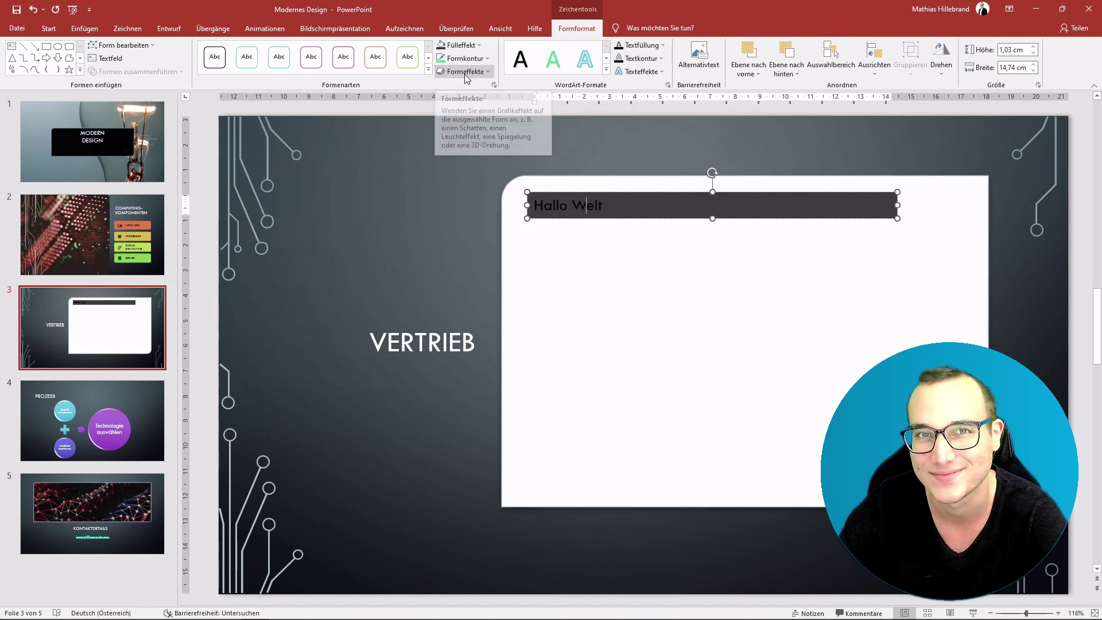
click(606, 69)
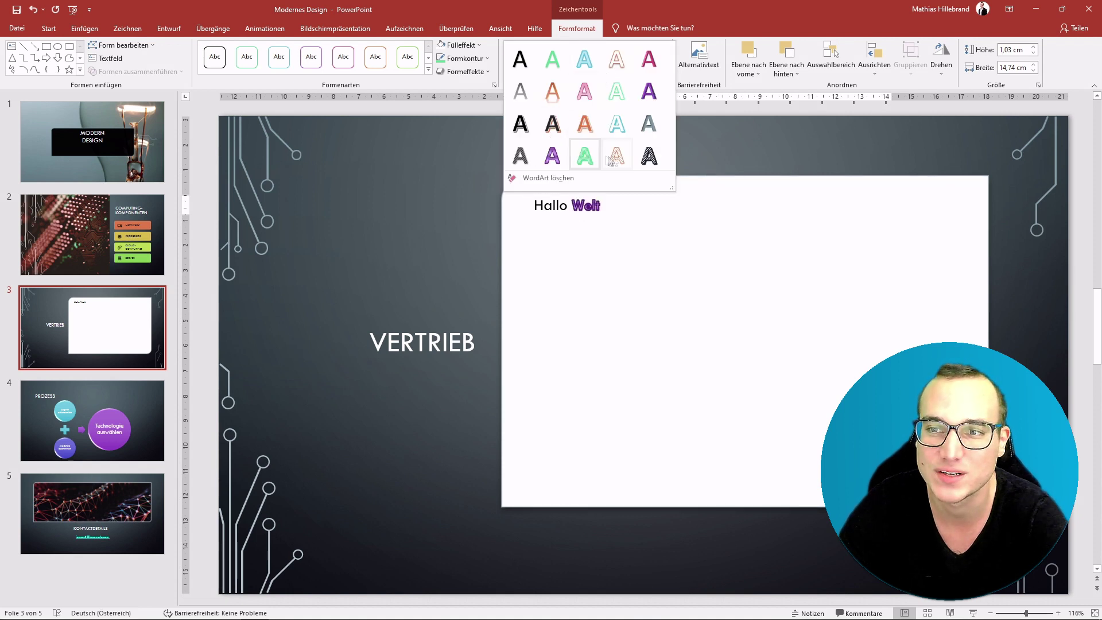
click(572, 29)
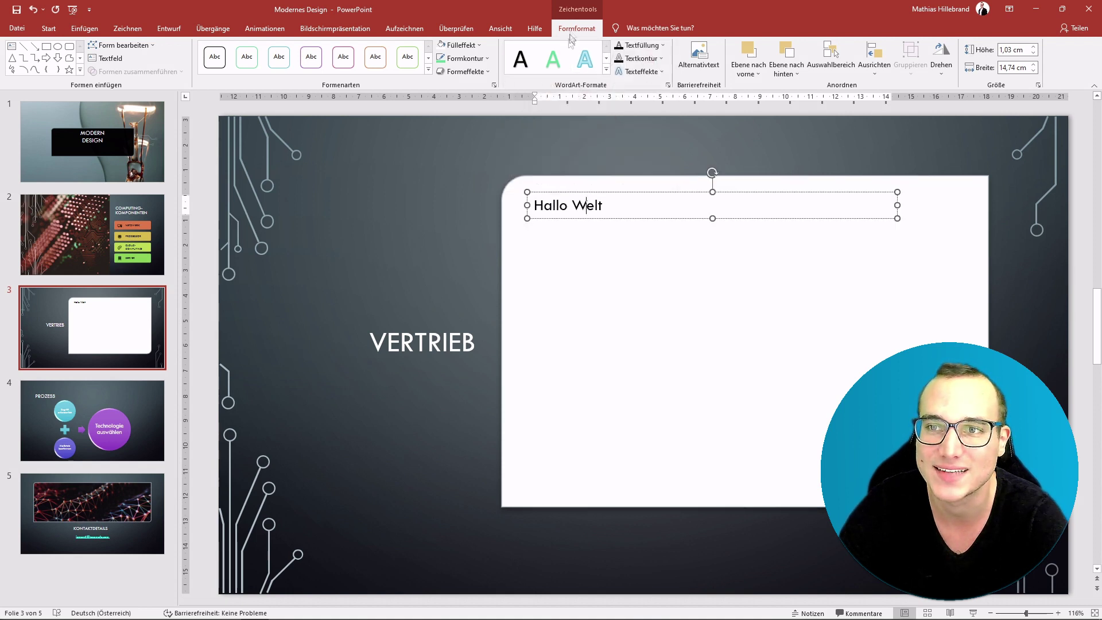
click(662, 45)
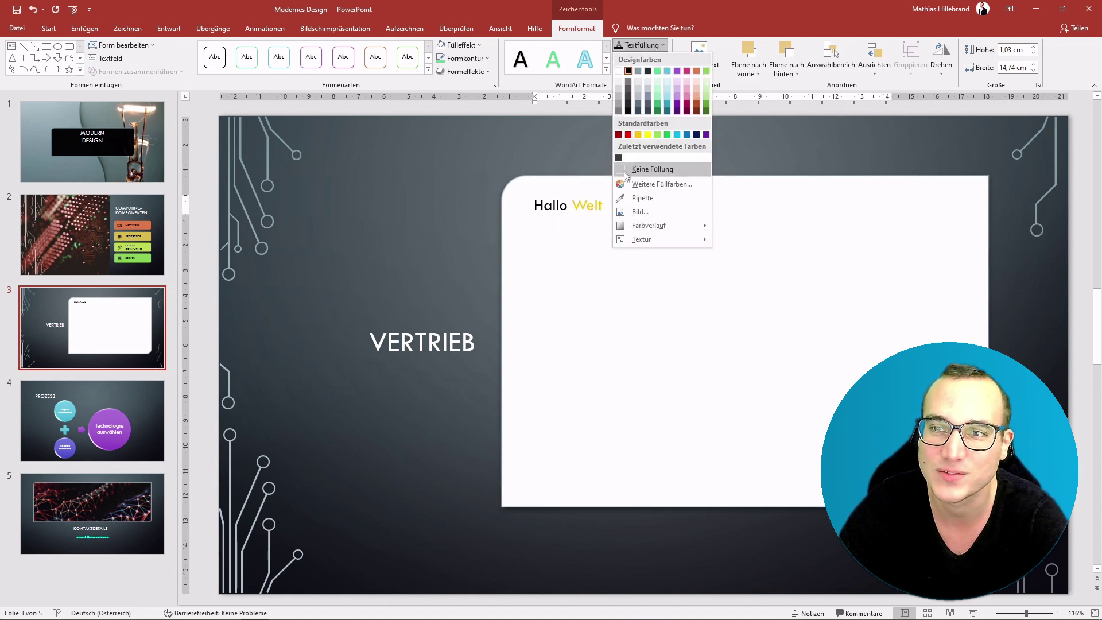
click(639, 50)
click(636, 58)
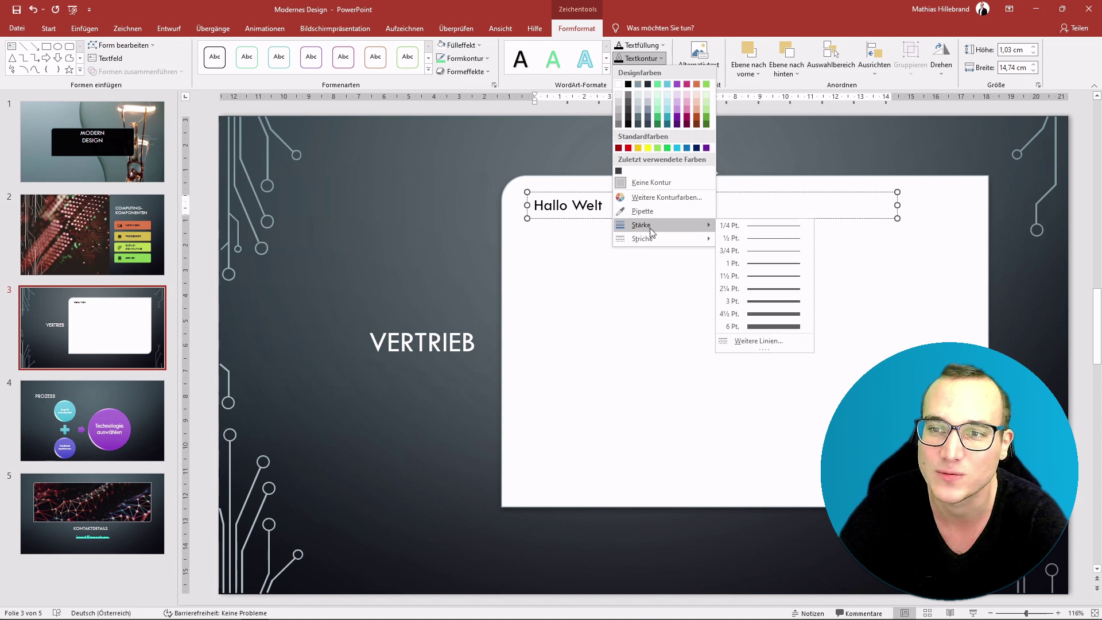
click(632, 58)
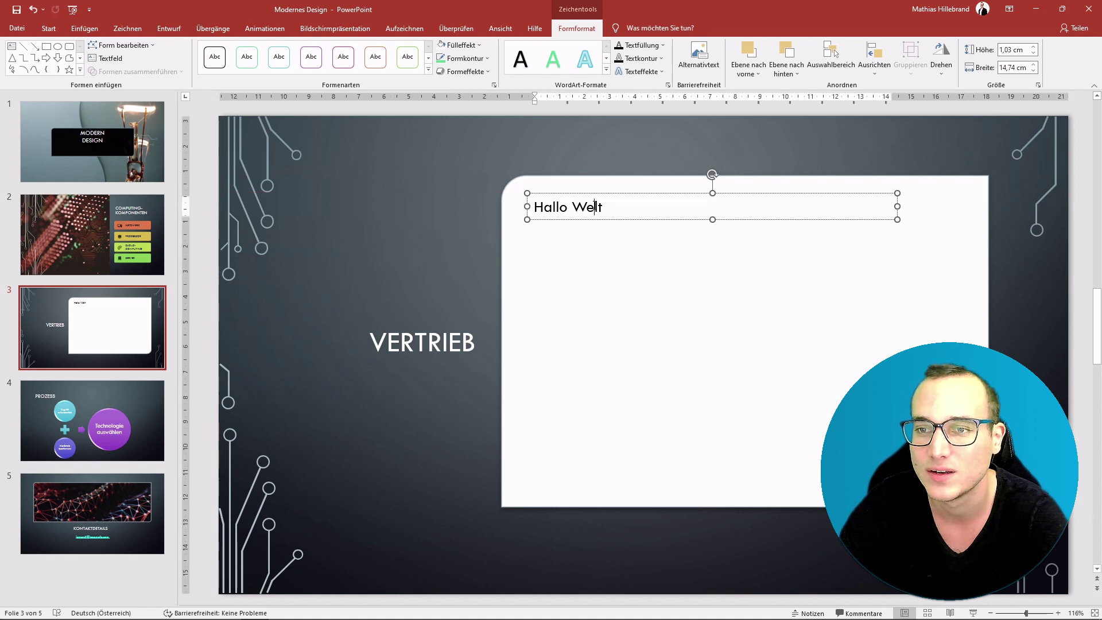
triple_click(594, 205)
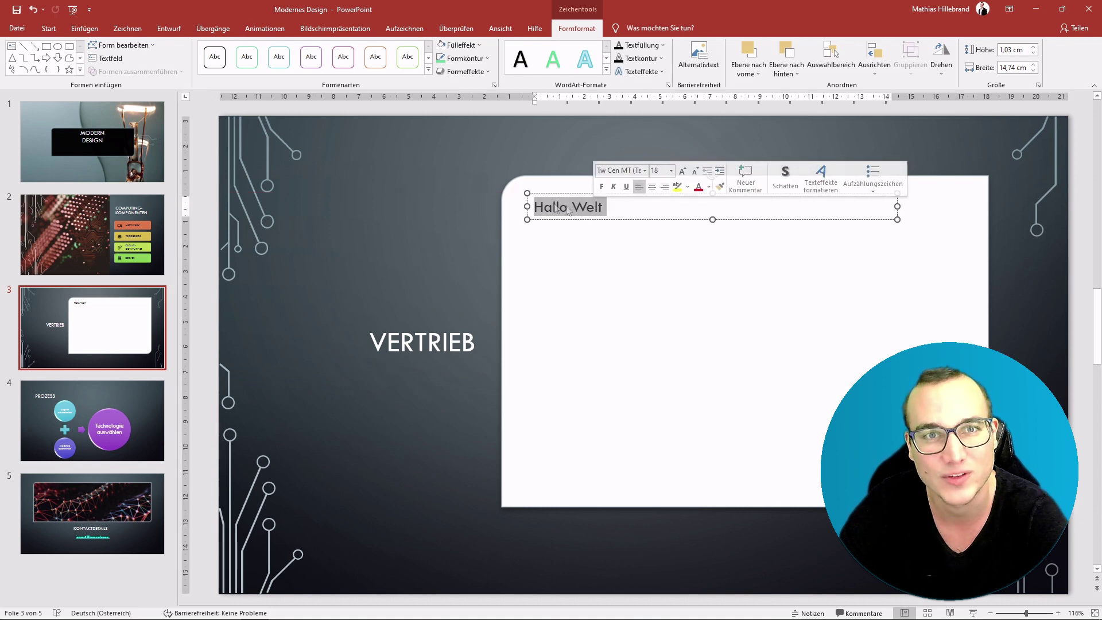
click(49, 28)
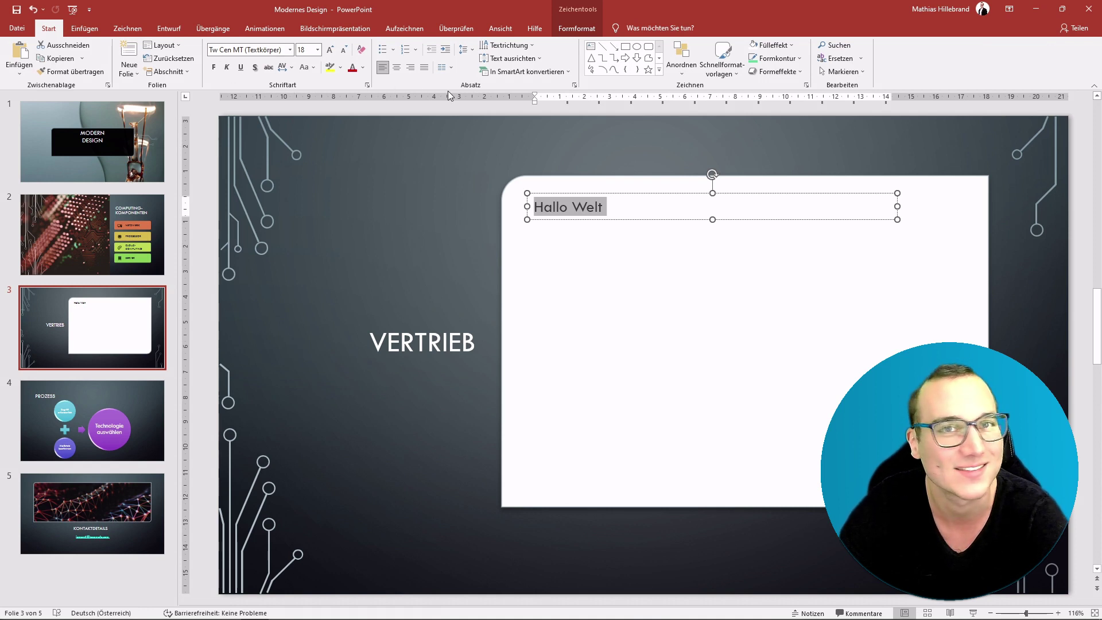
click(581, 33)
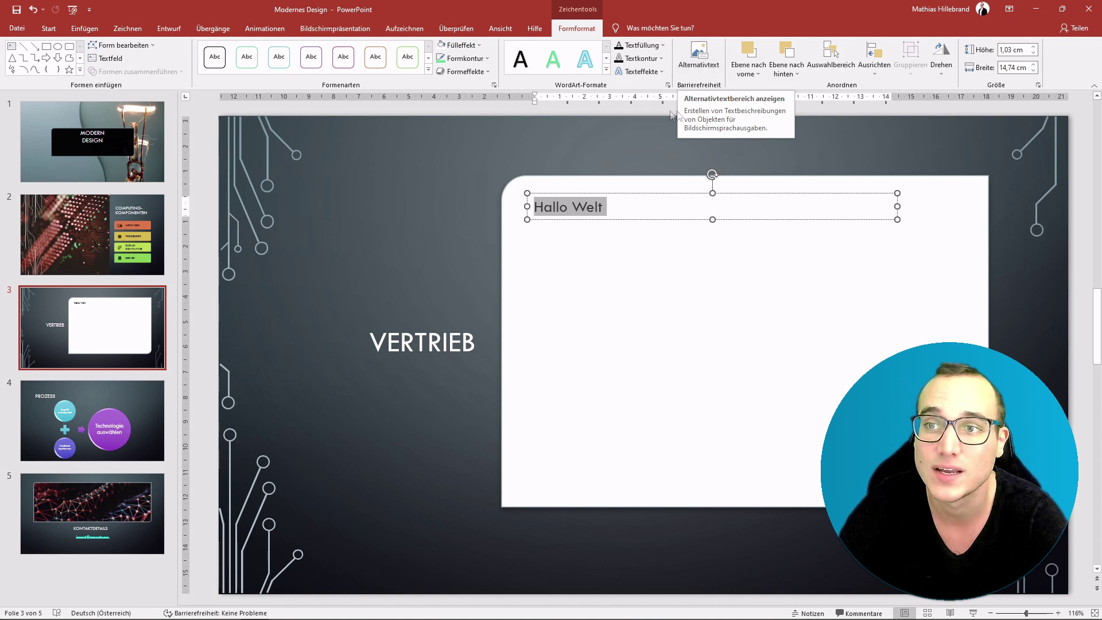
click(692, 68)
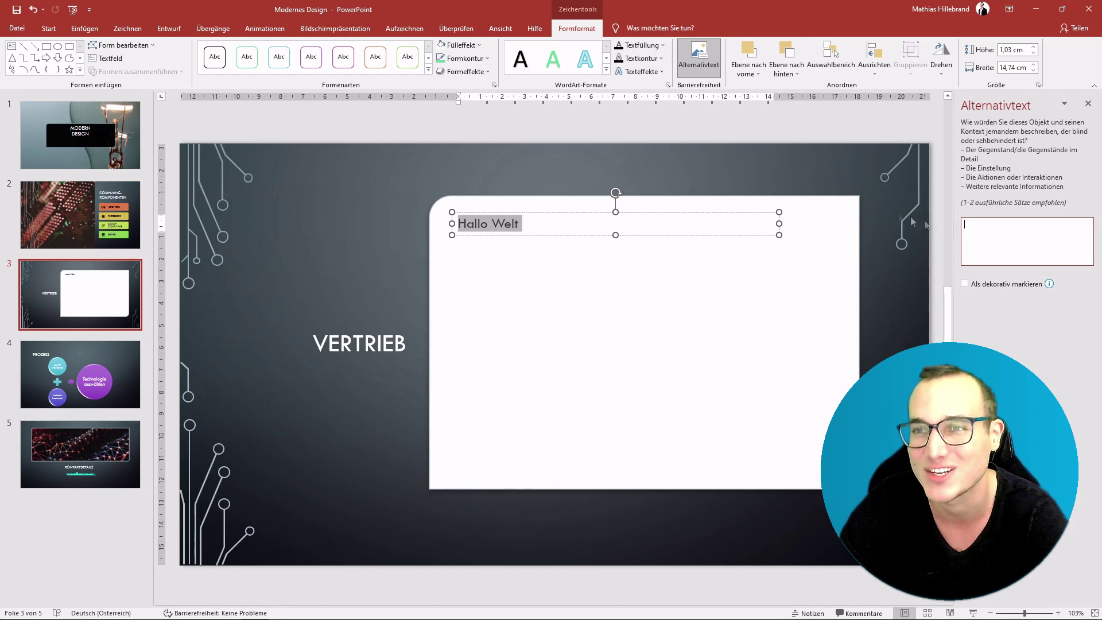
click(1087, 104)
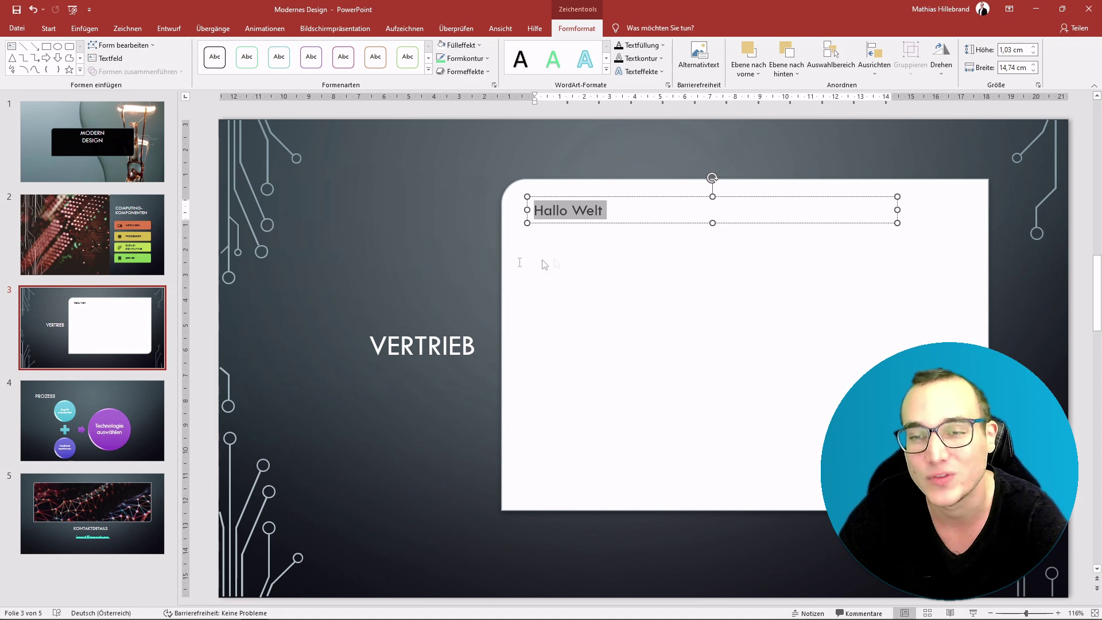
mouse_move(547, 225)
mouse_down()
mouse_move(455, 238)
mouse_move(458, 346)
mouse_up()
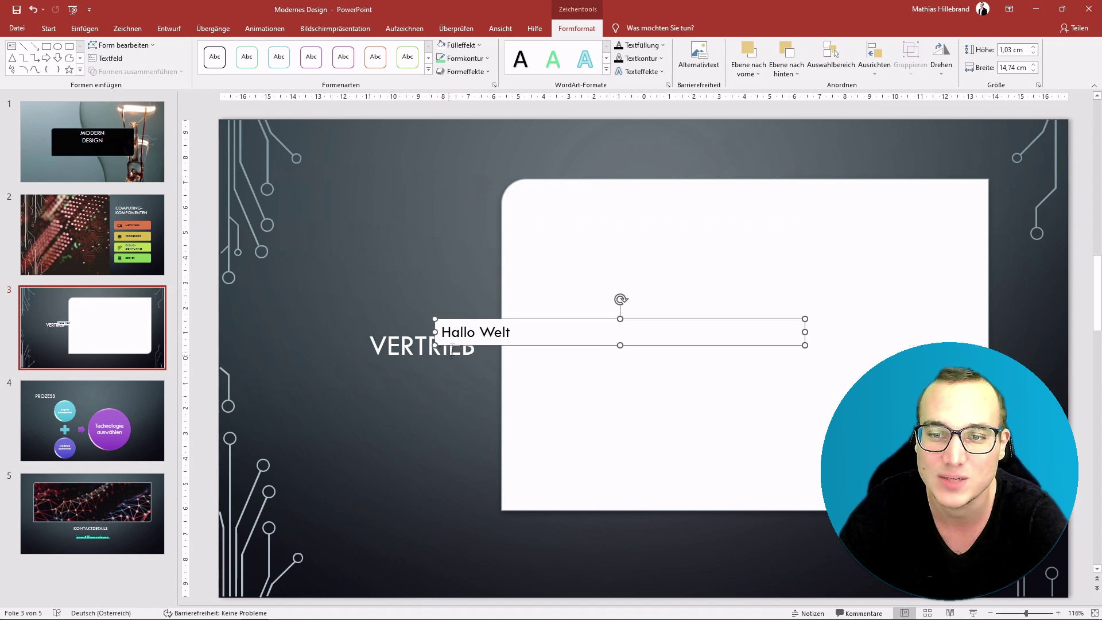
click(790, 75)
click(793, 89)
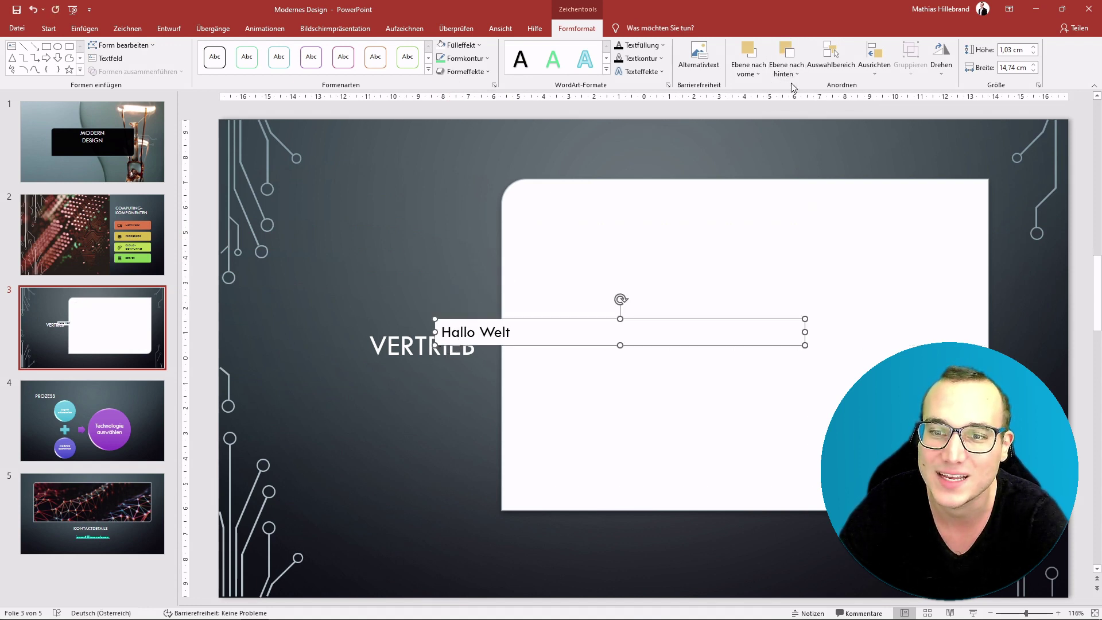
click(791, 75)
click(794, 99)
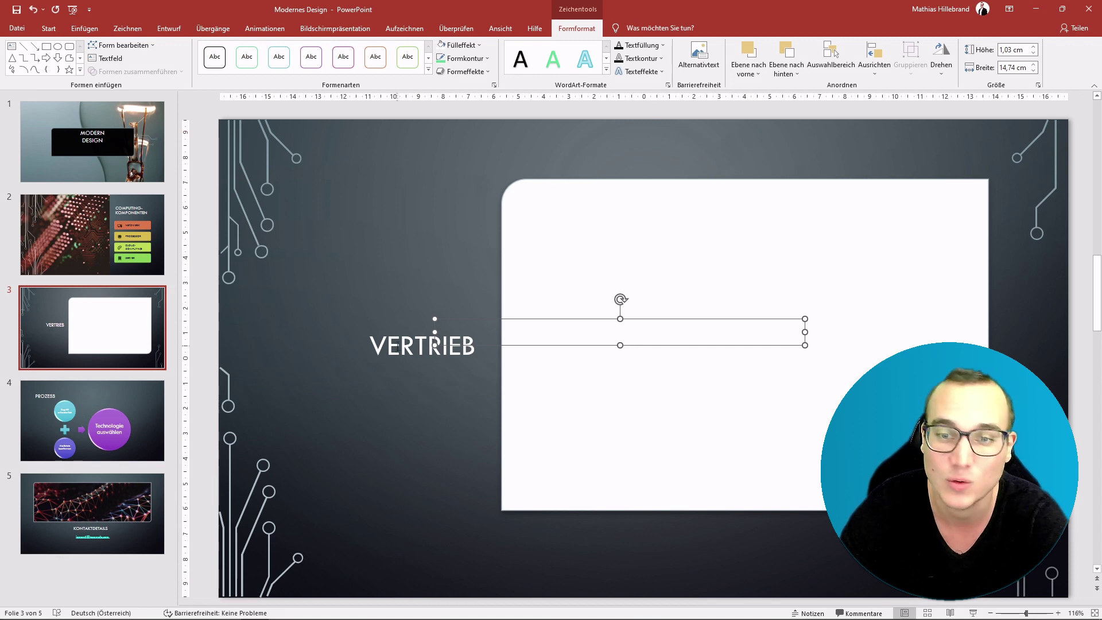
click(748, 69)
click(769, 102)
drag(526, 348, 615, 218)
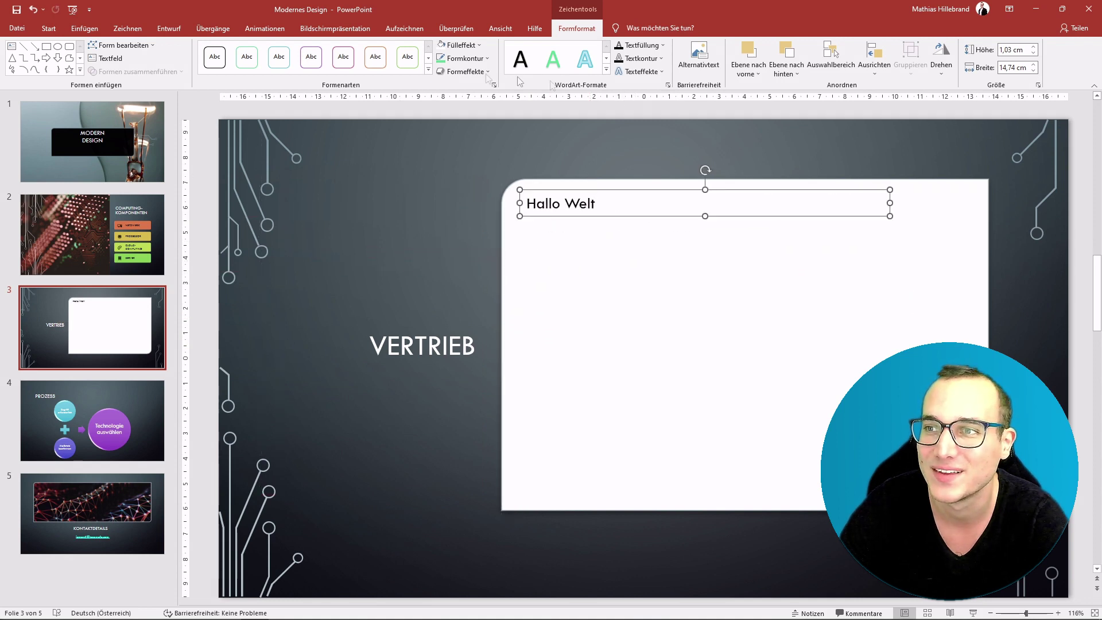
click(939, 70)
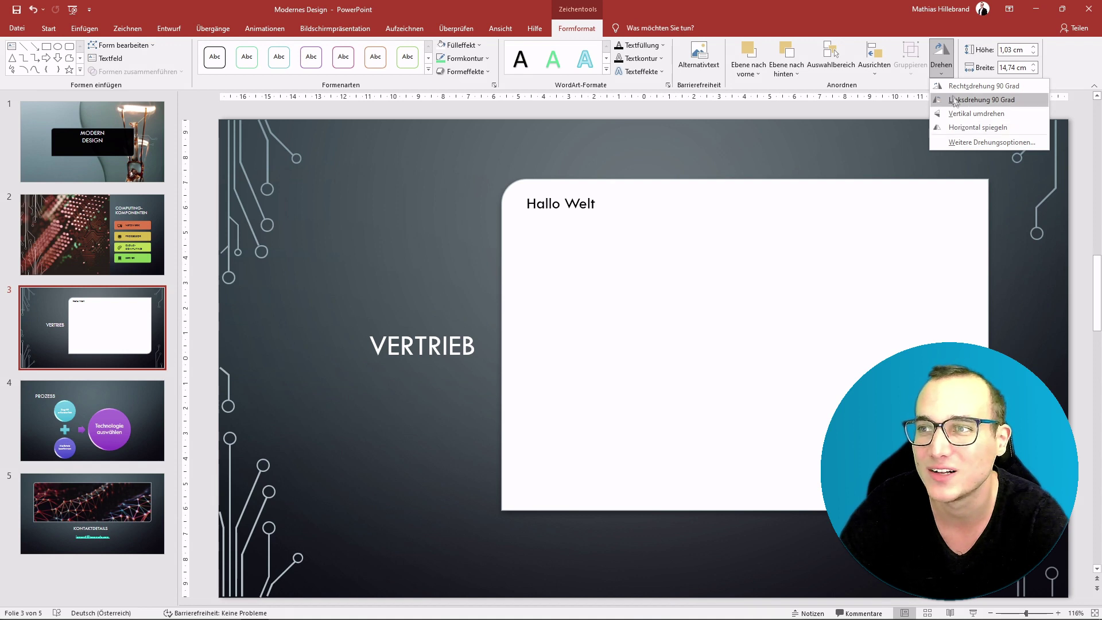
Step: Close the Drehen rotation options without rotating the text box
click(941, 60)
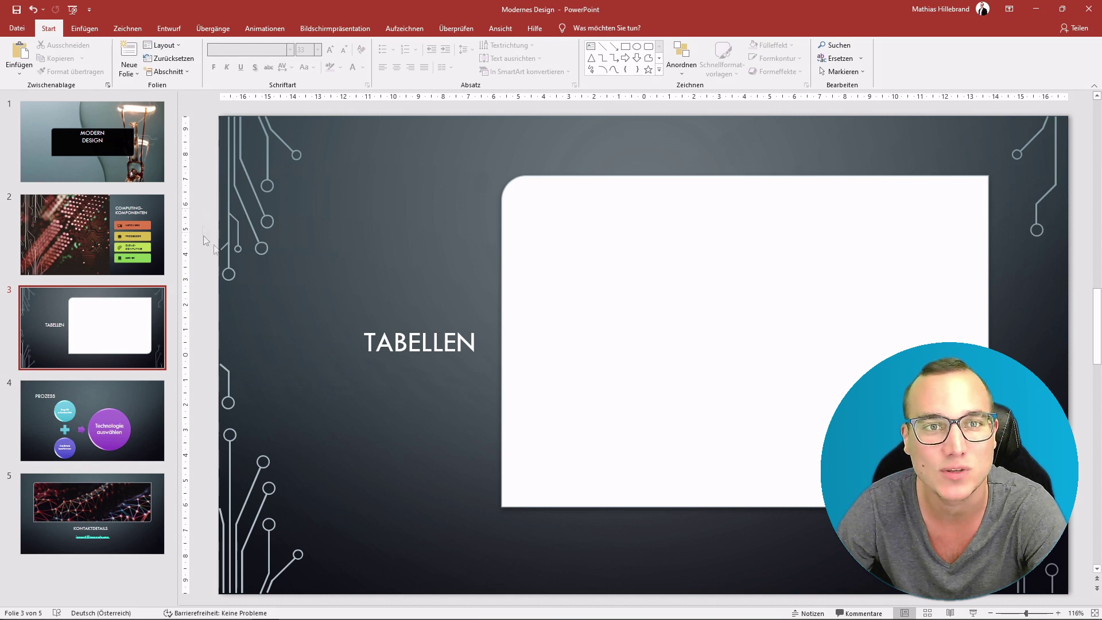
Step: Insert a 3×3 table onto slide 3 from the Tabelle grid on the Einfügen tab
click(85, 28)
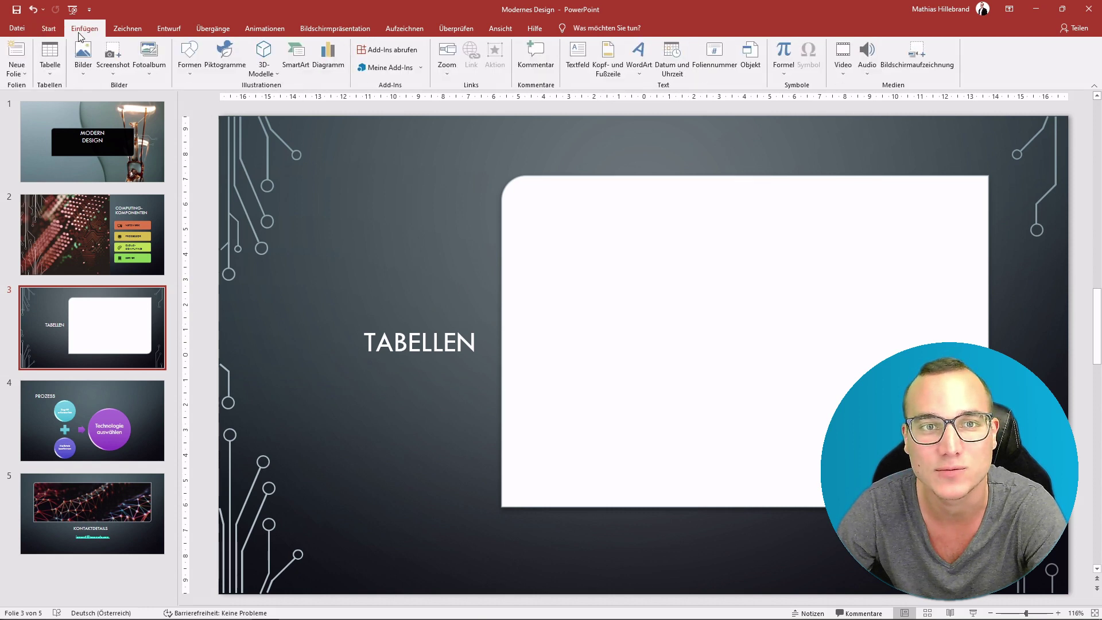
click(51, 75)
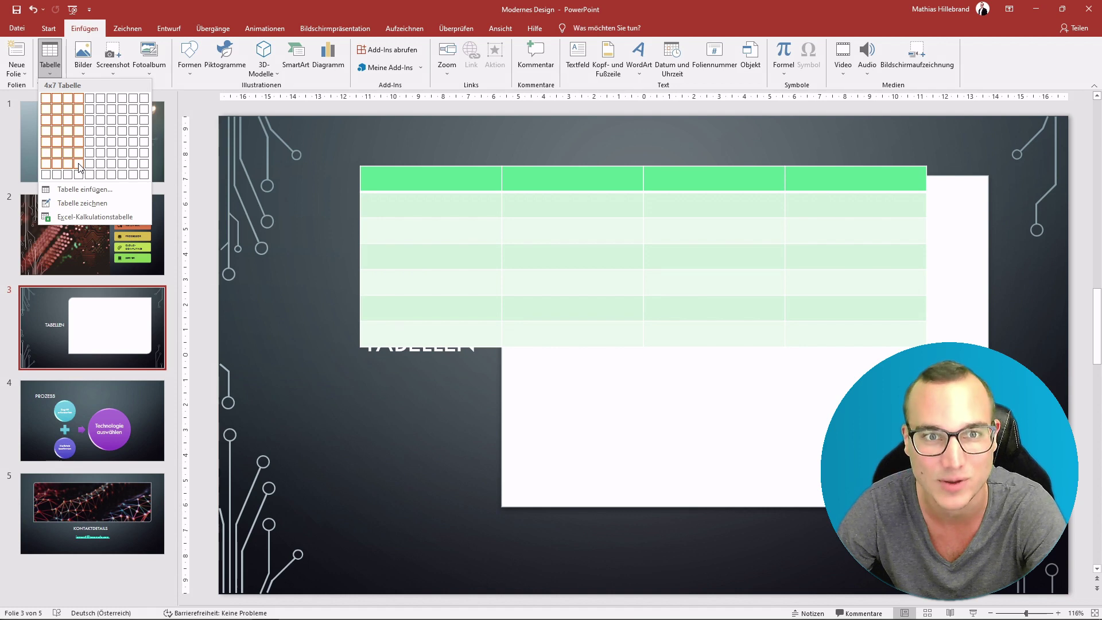
click(67, 120)
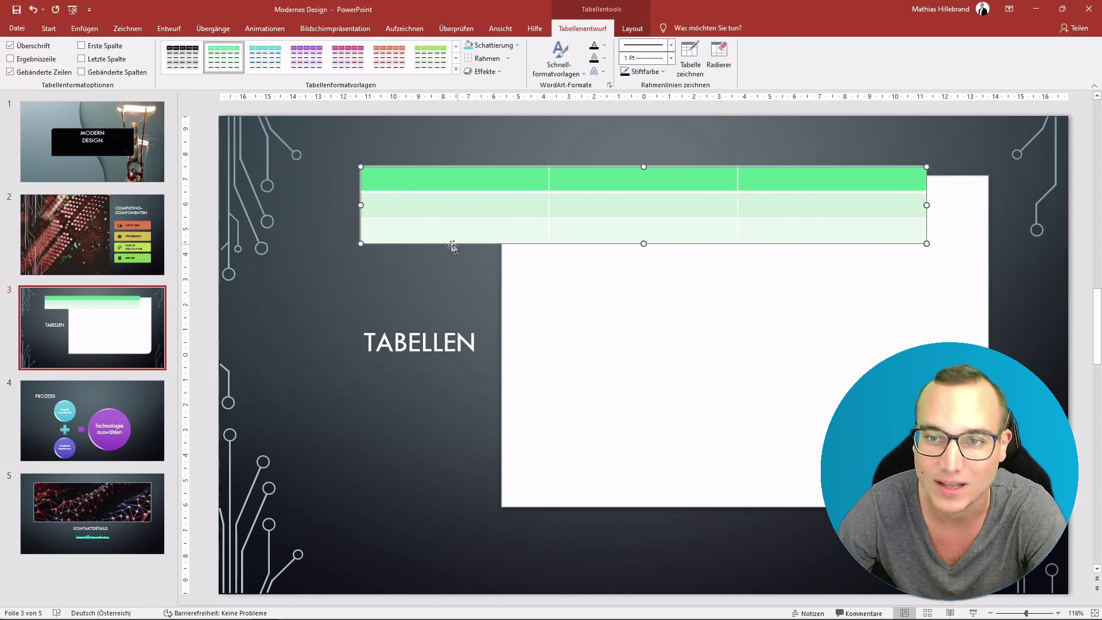
Step: Move the table onto the white panel and trim its left and right edges to fit inside
mouse_move(453, 245)
mouse_down()
mouse_move(519, 459)
mouse_move(454, 286)
mouse_up()
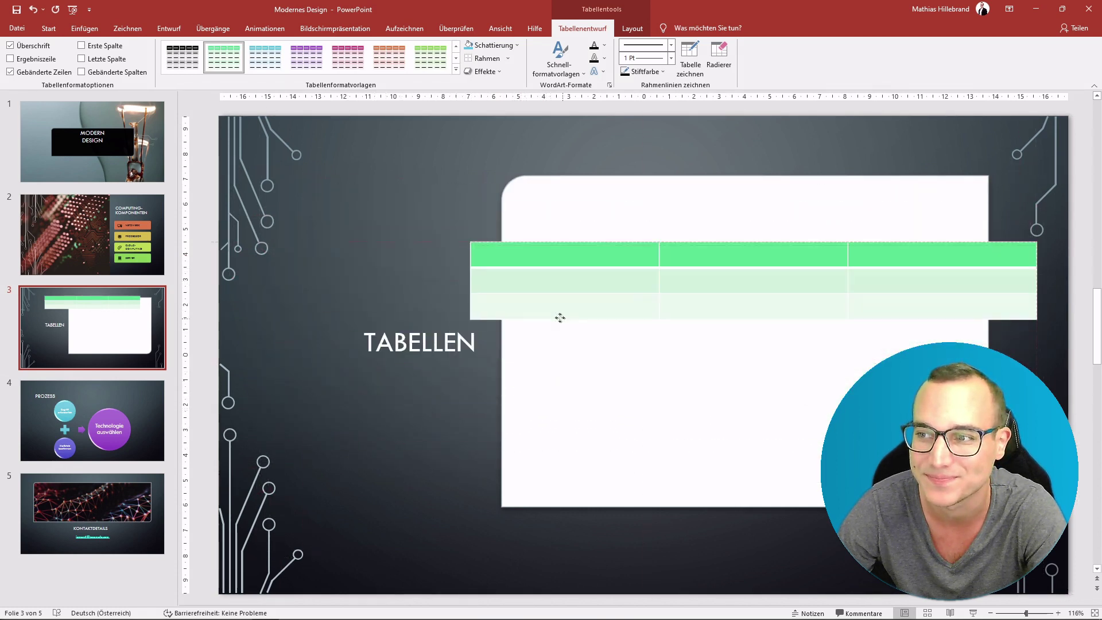
drag(453, 286, 512, 343)
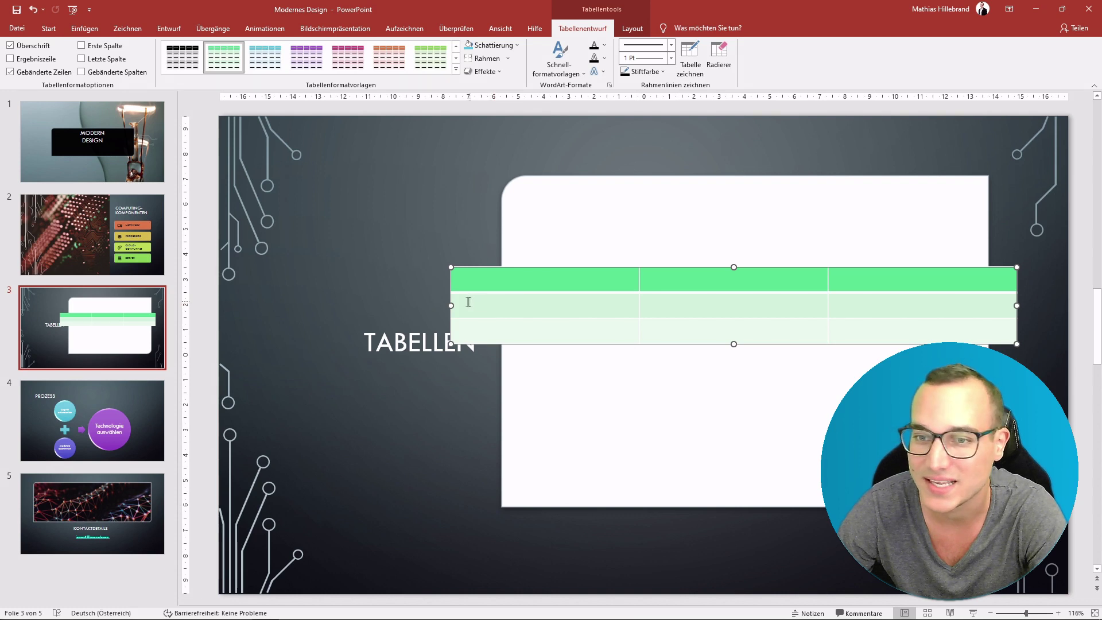
mouse_move(453, 304)
mouse_down()
mouse_move(634, 310)
mouse_move(530, 310)
mouse_up()
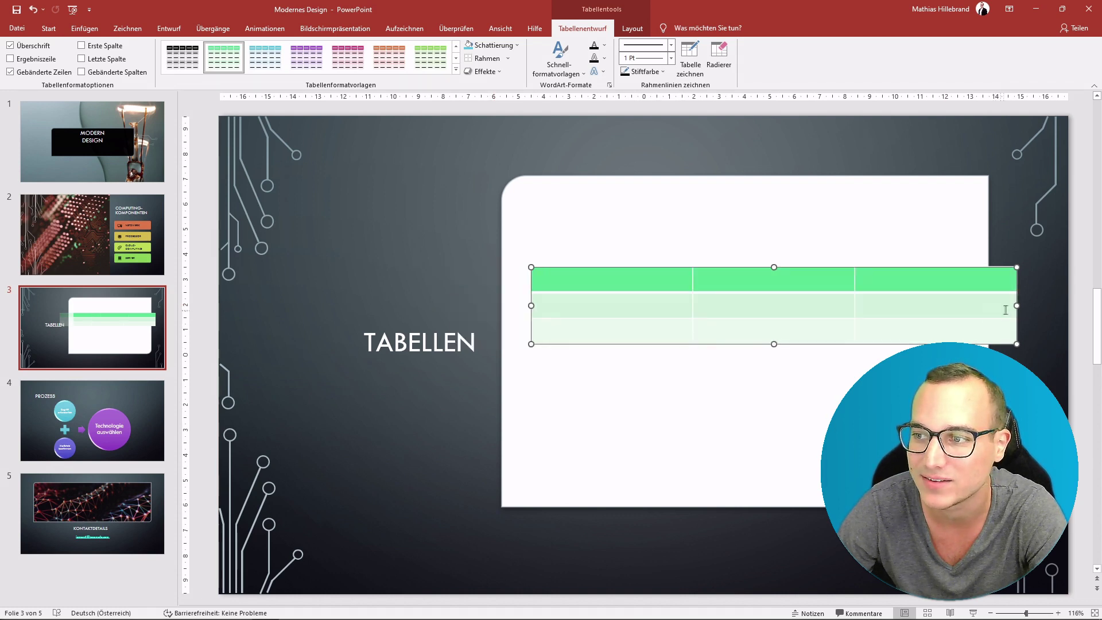
drag(1014, 305, 976, 306)
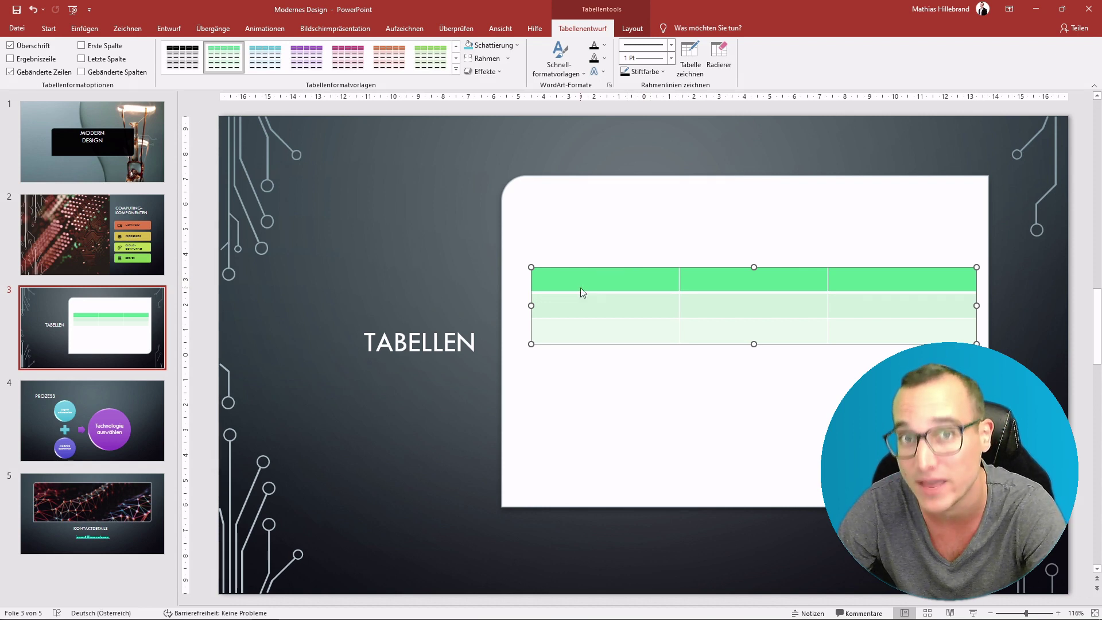
Step: Stretch the table upward and taller to about 9.24 × 18.05 cm, filling most of the panel
click(550, 273)
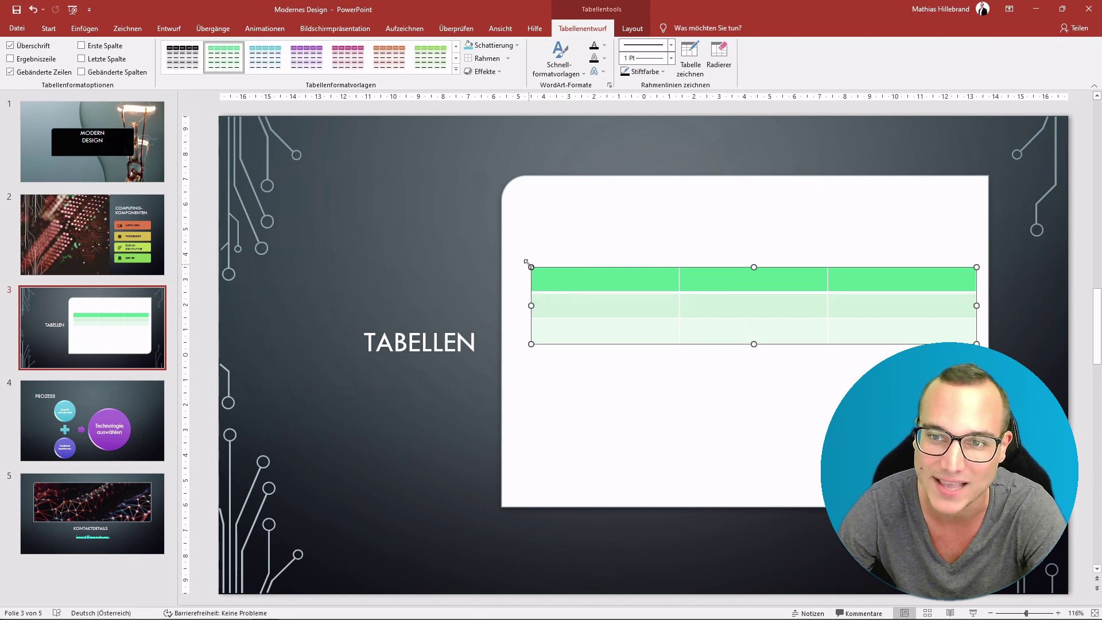
drag(530, 264, 288, 162)
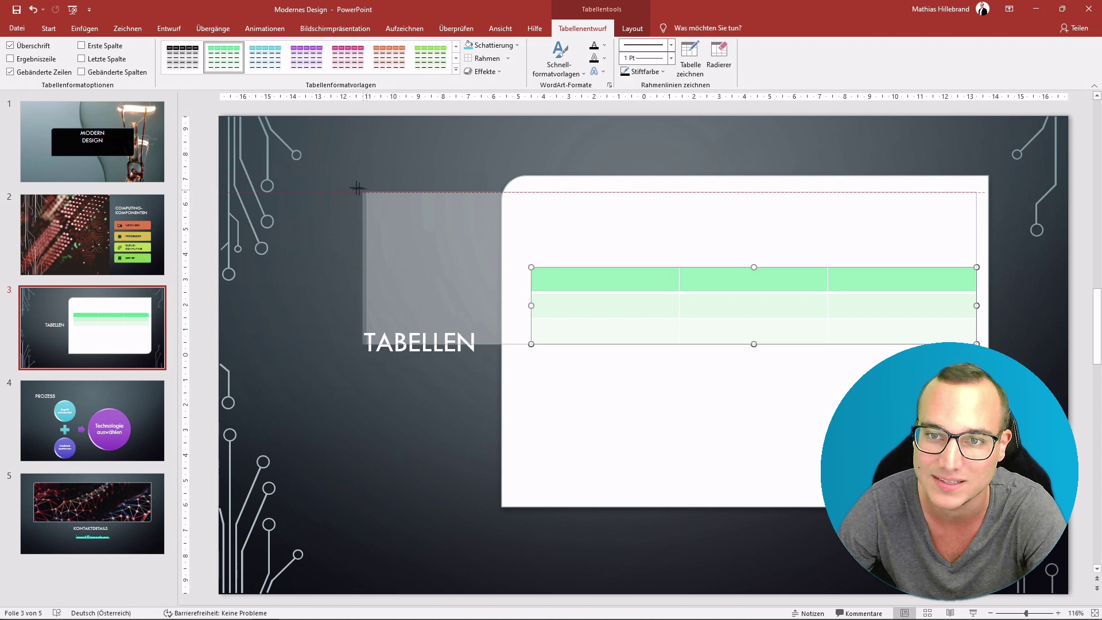
mouse_move(289, 162)
mouse_down()
mouse_move(459, 258)
mouse_move(525, 223)
mouse_up()
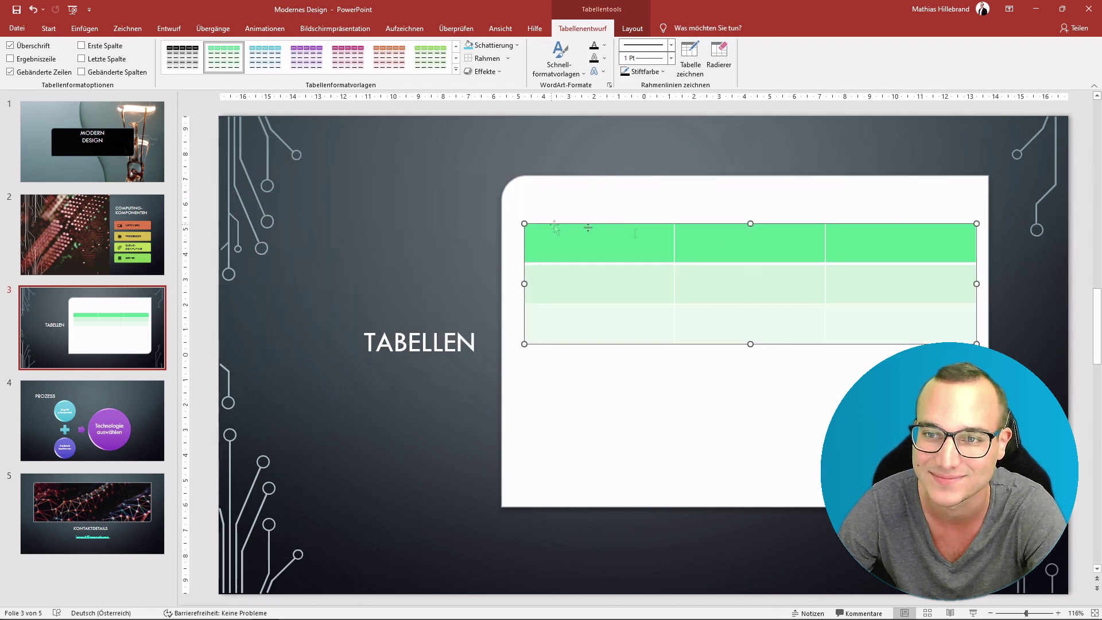
key(ctrl+shift+period)
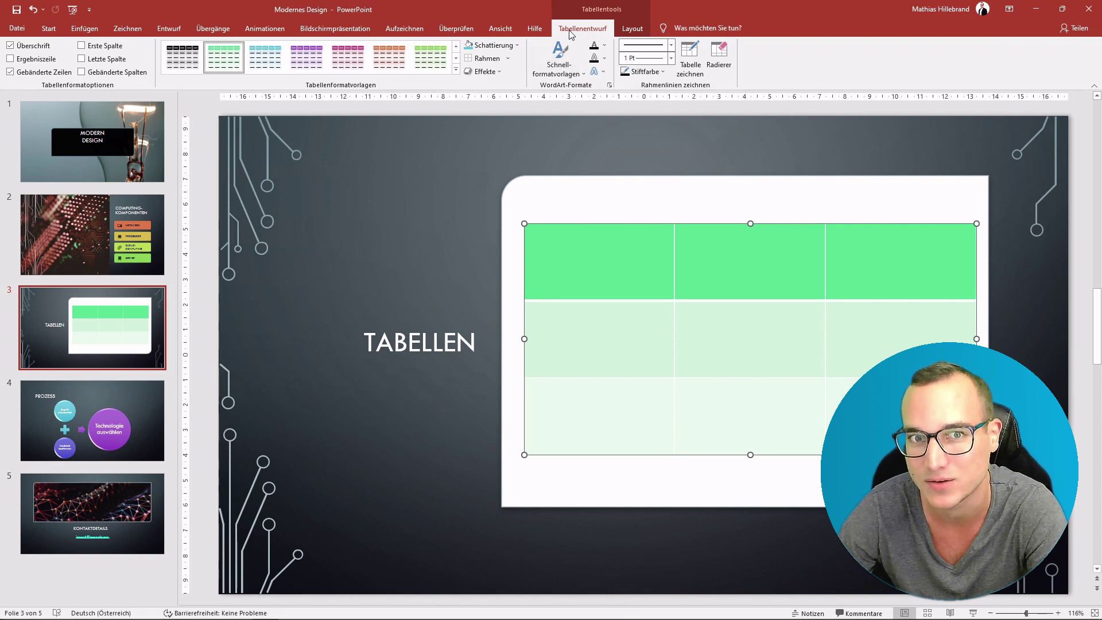
click(634, 30)
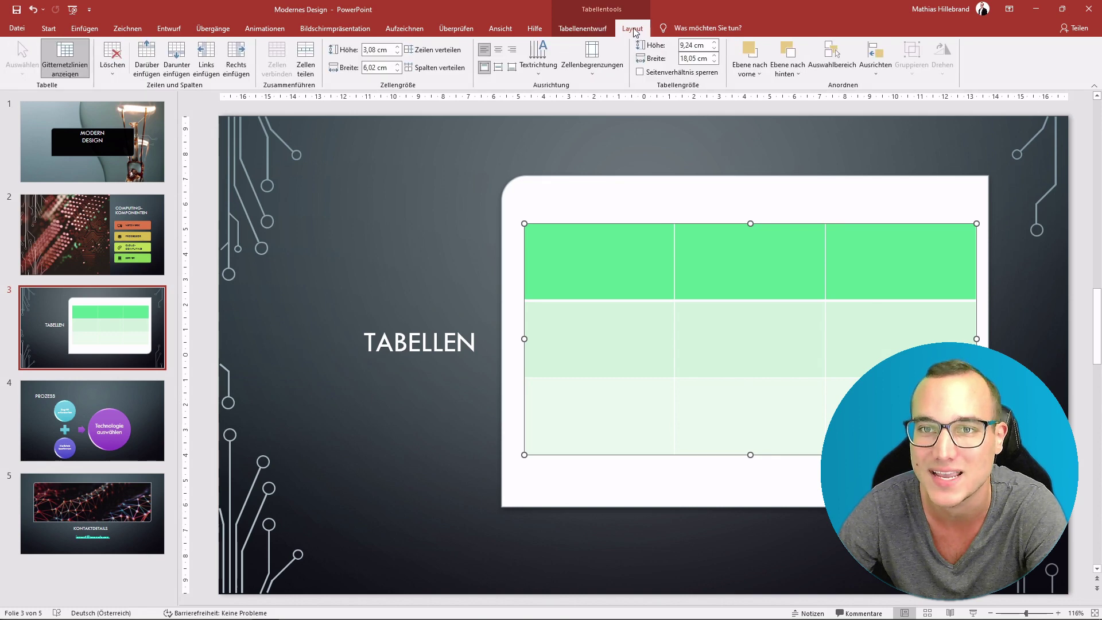
click(597, 31)
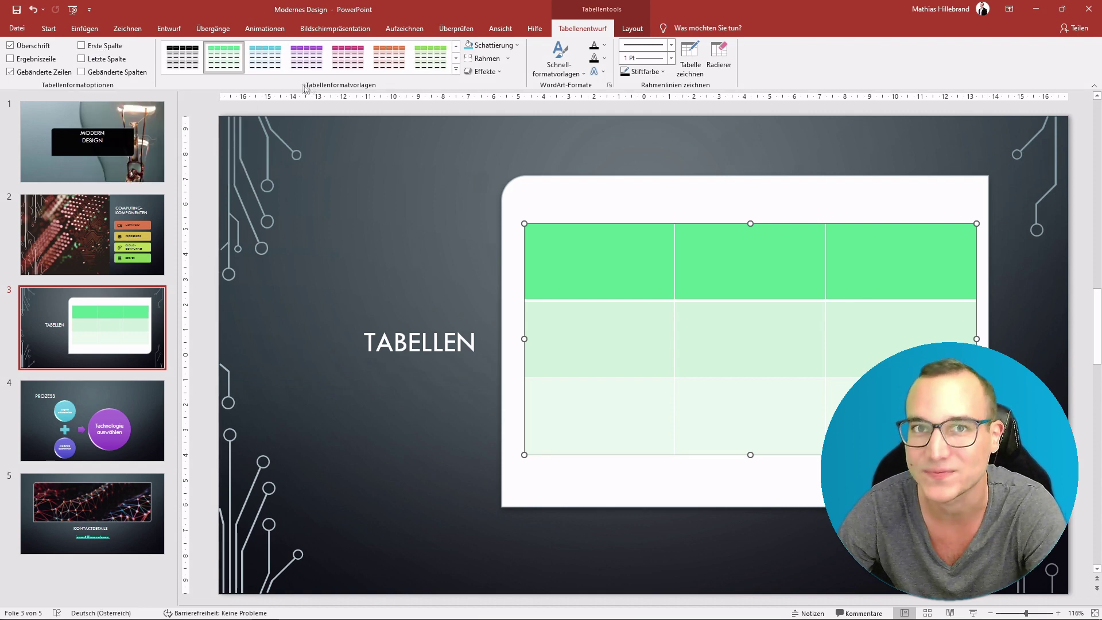
click(455, 70)
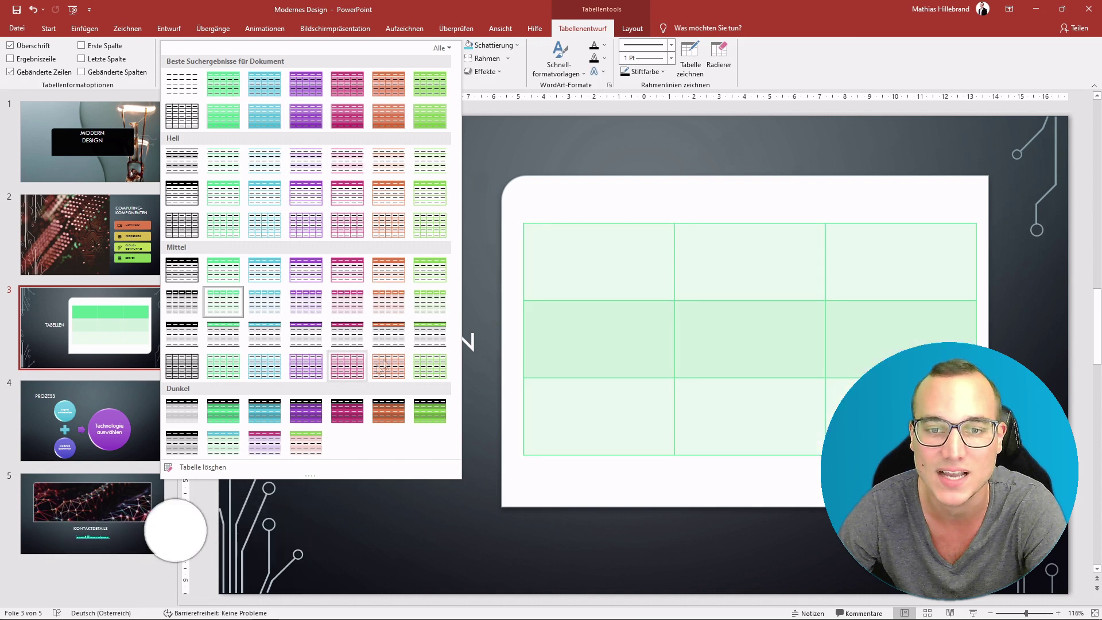
click(440, 49)
click(441, 48)
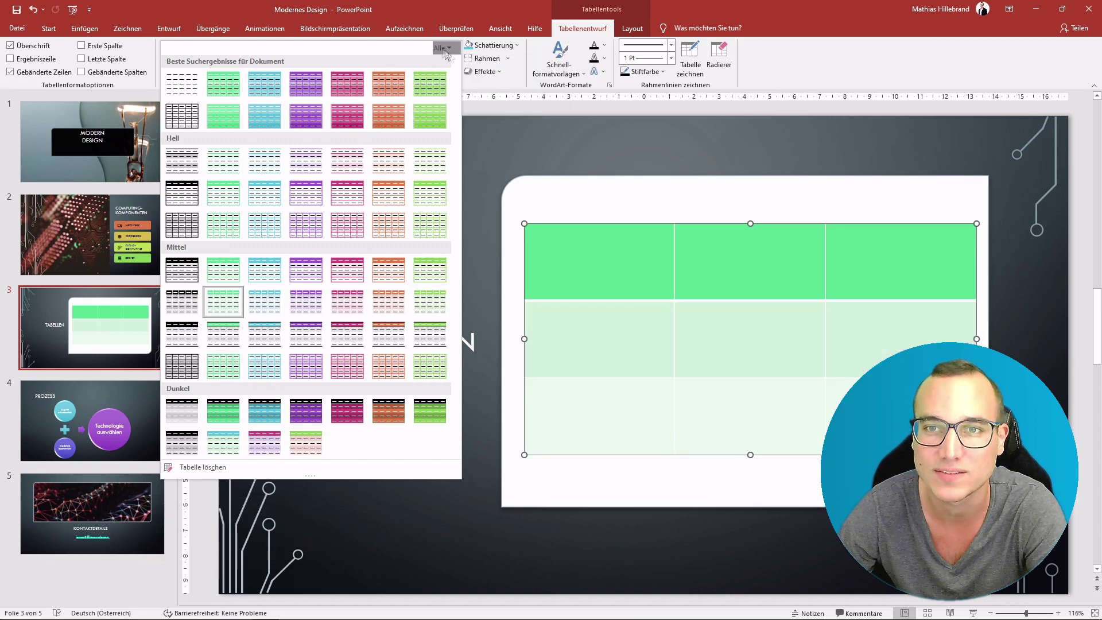
click(473, 87)
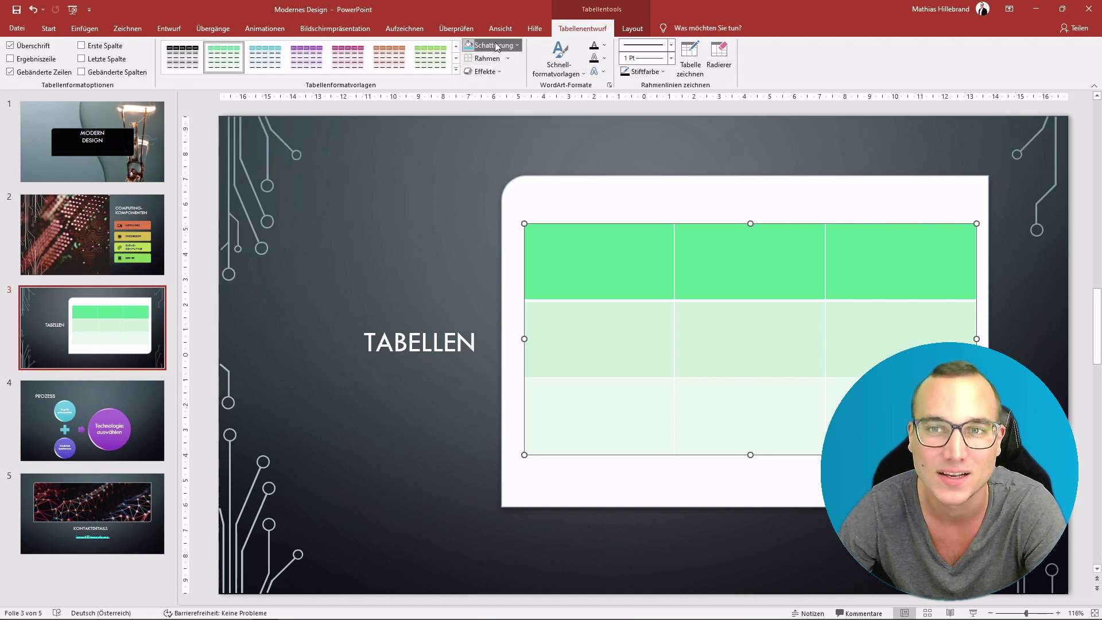
Step: Shade all nine table cells solid black (RGB 0,0,0) through More Fill Colors
click(494, 45)
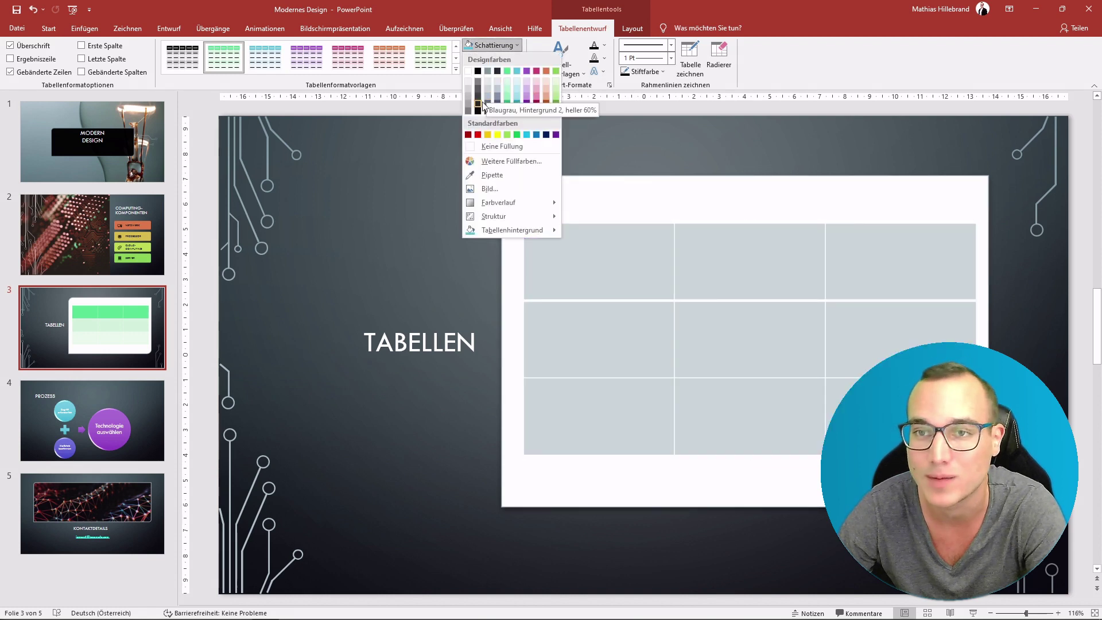
click(505, 163)
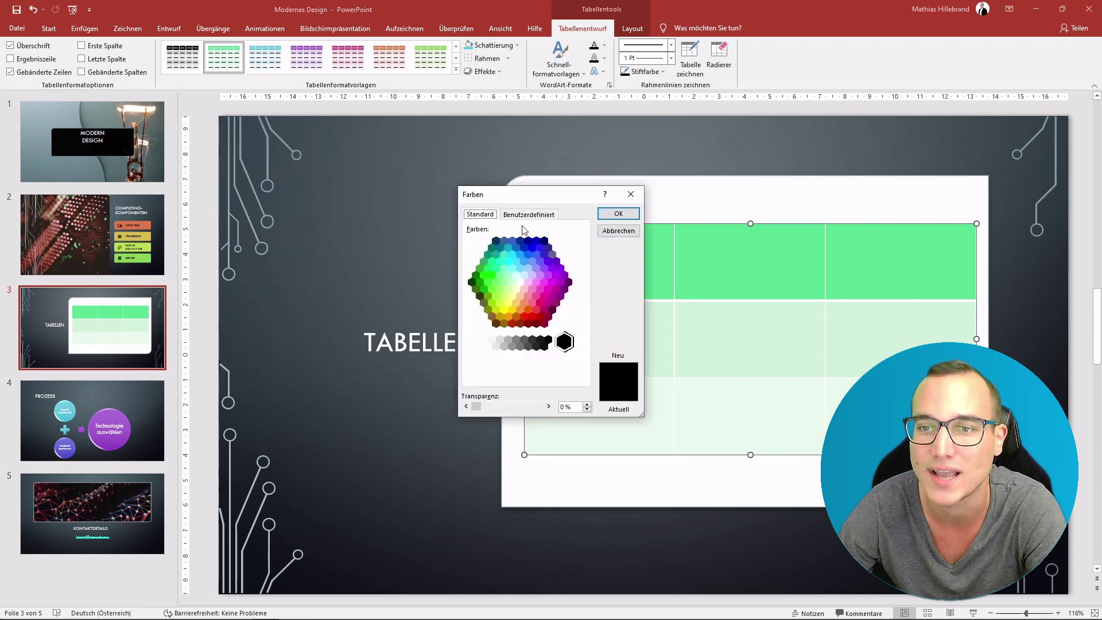
click(523, 217)
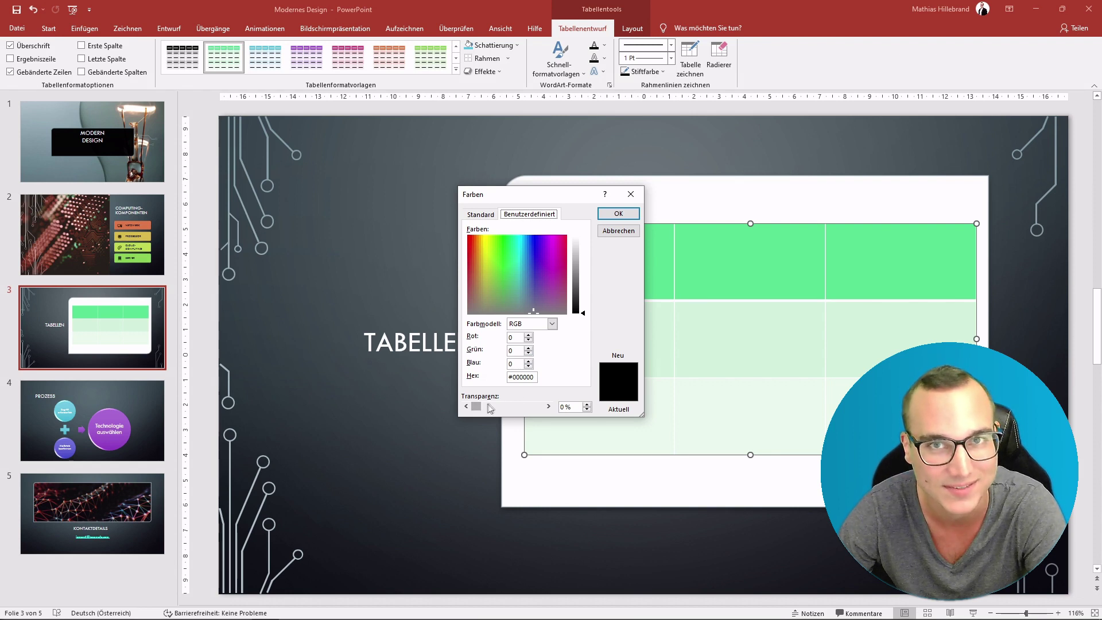
click(618, 213)
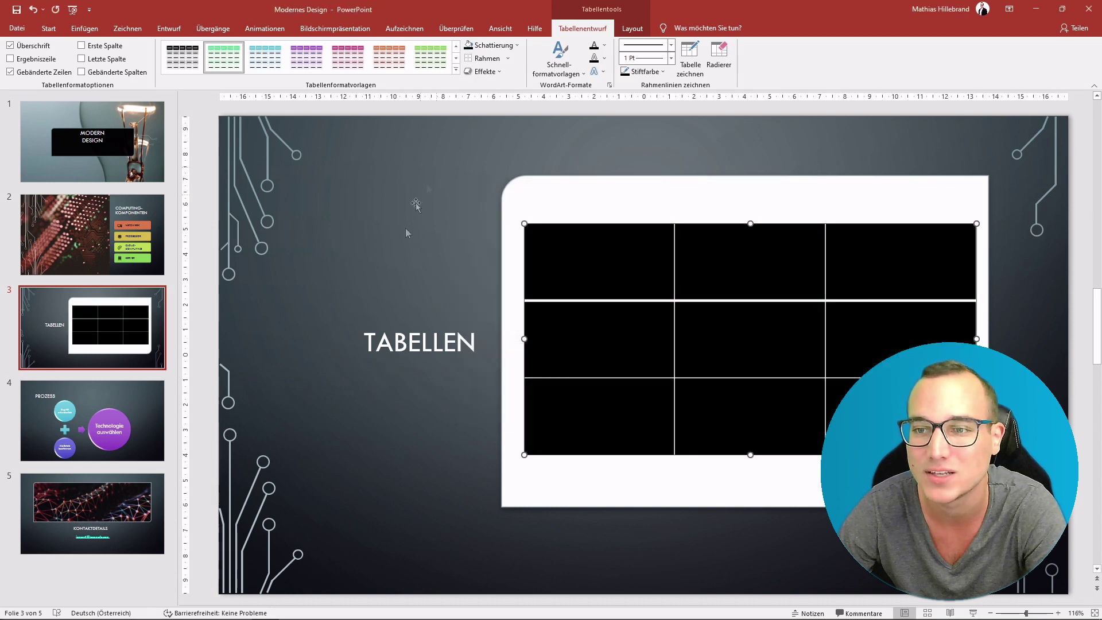
click(497, 48)
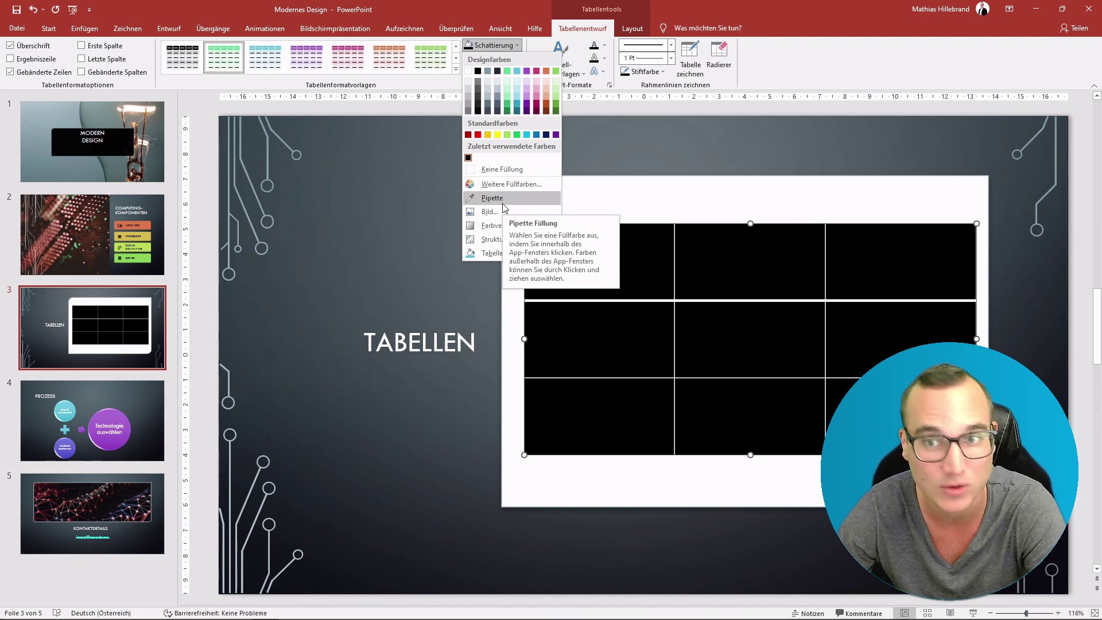
Step: Fill the table cells with the dark grey sampled from the slide background using the Eyedropper
click(492, 200)
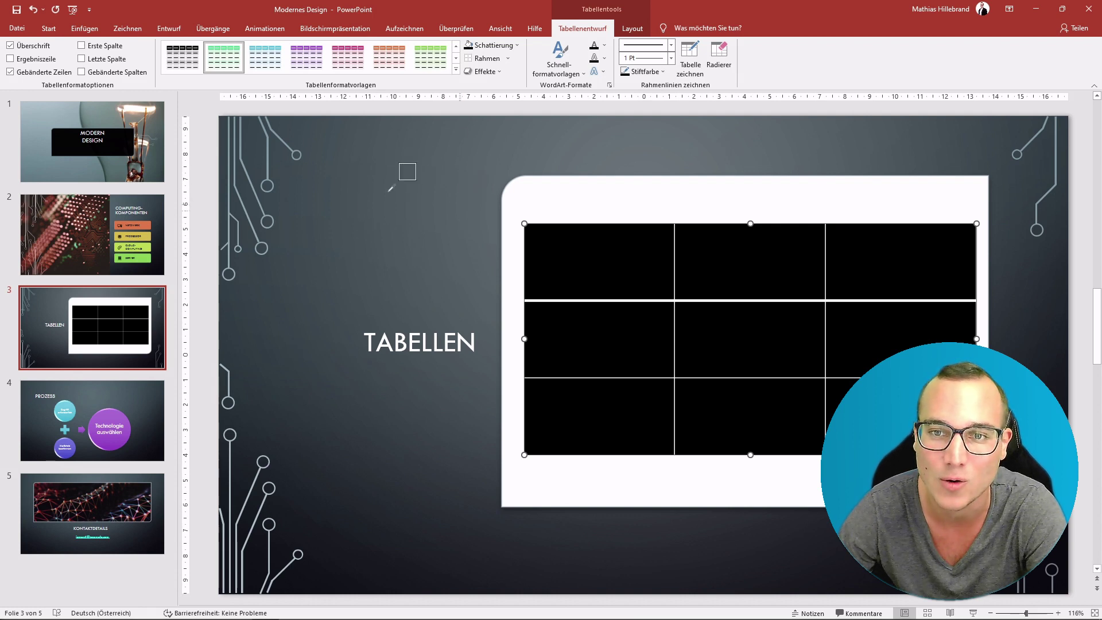
click(388, 191)
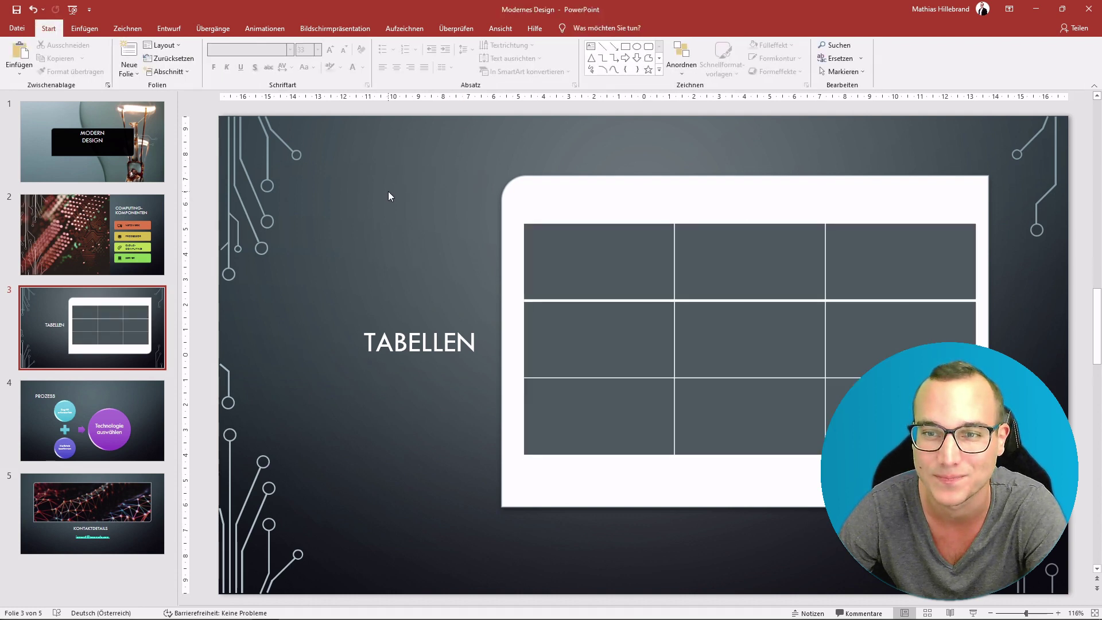
click(575, 289)
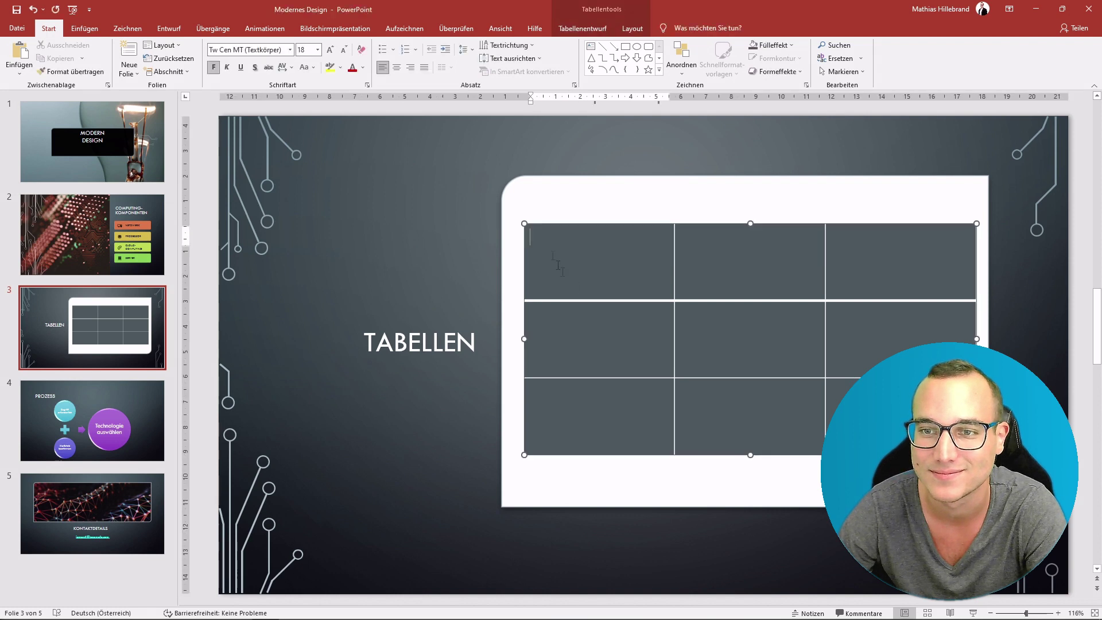
click(582, 28)
click(492, 45)
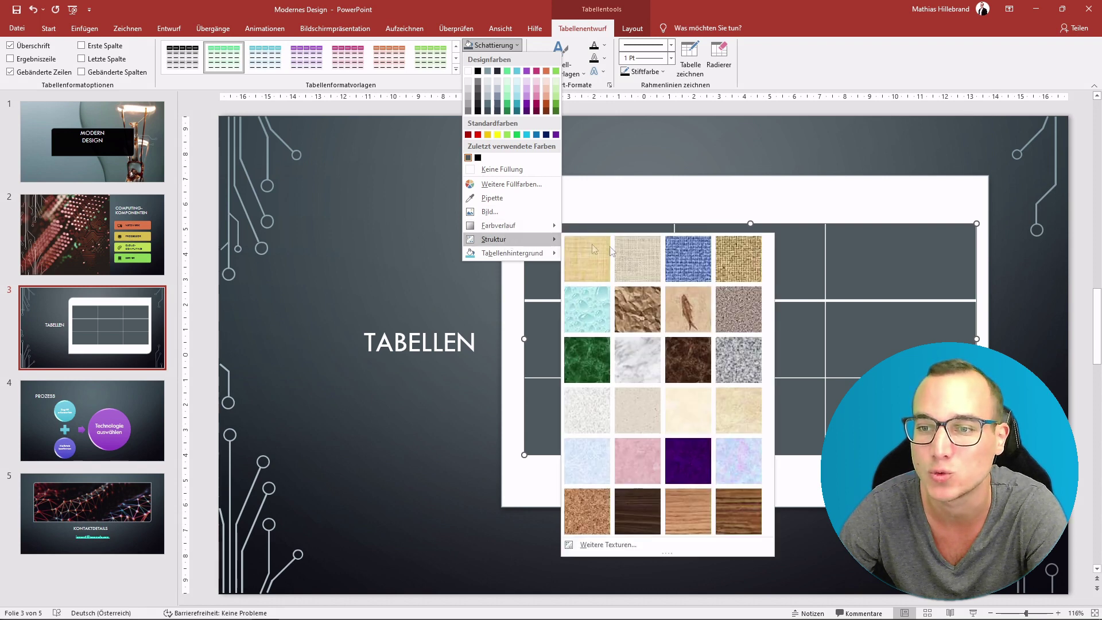
mouse_move(511, 253)
click(500, 47)
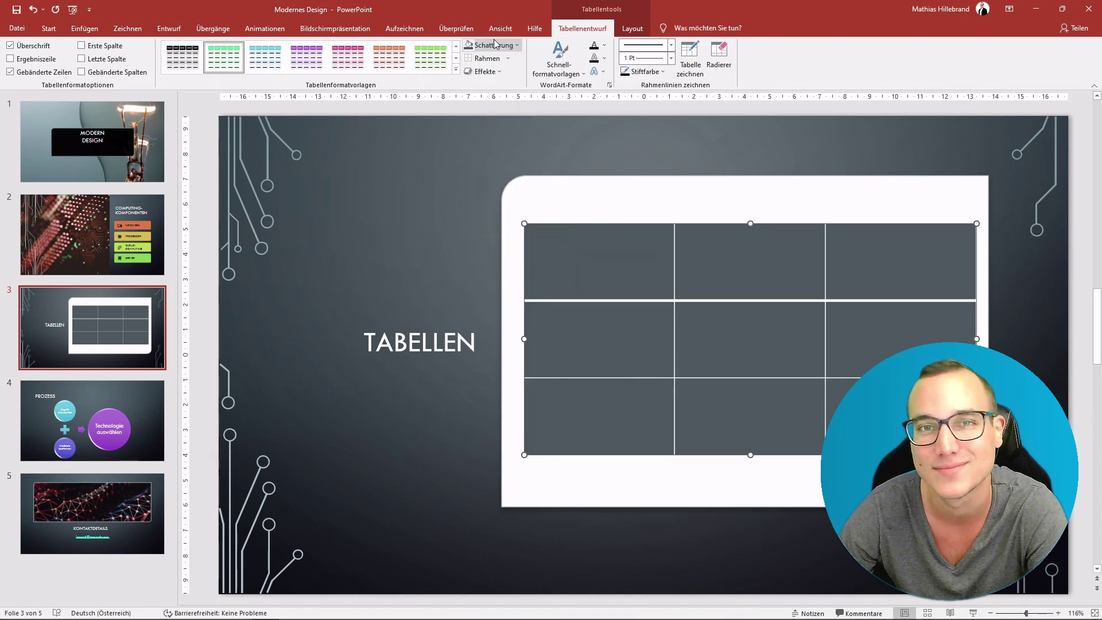
click(505, 60)
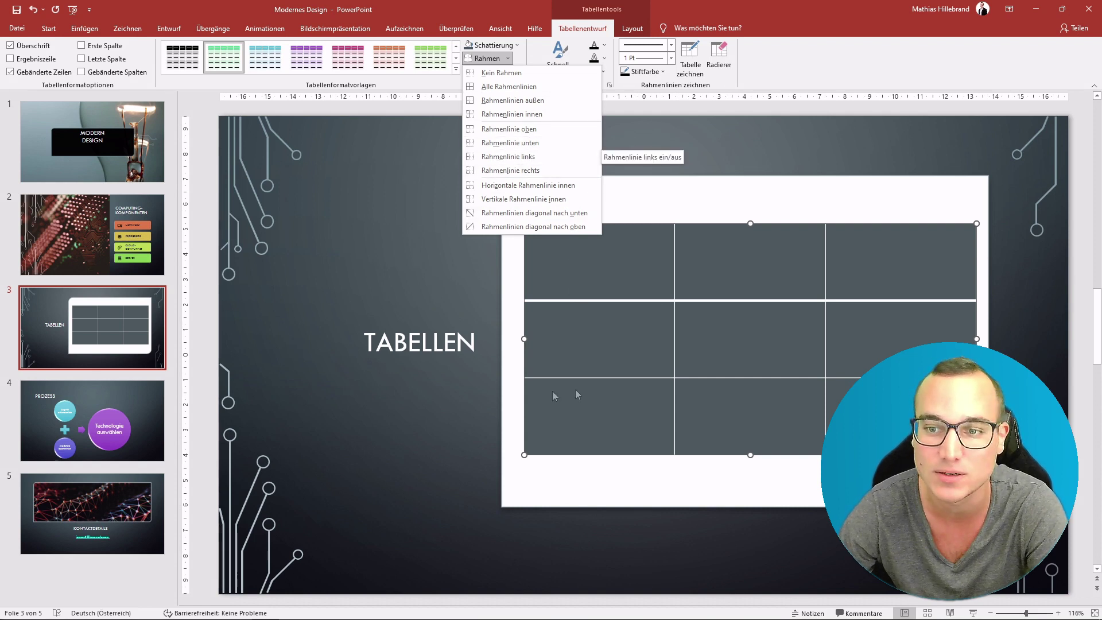
click(632, 341)
click(713, 333)
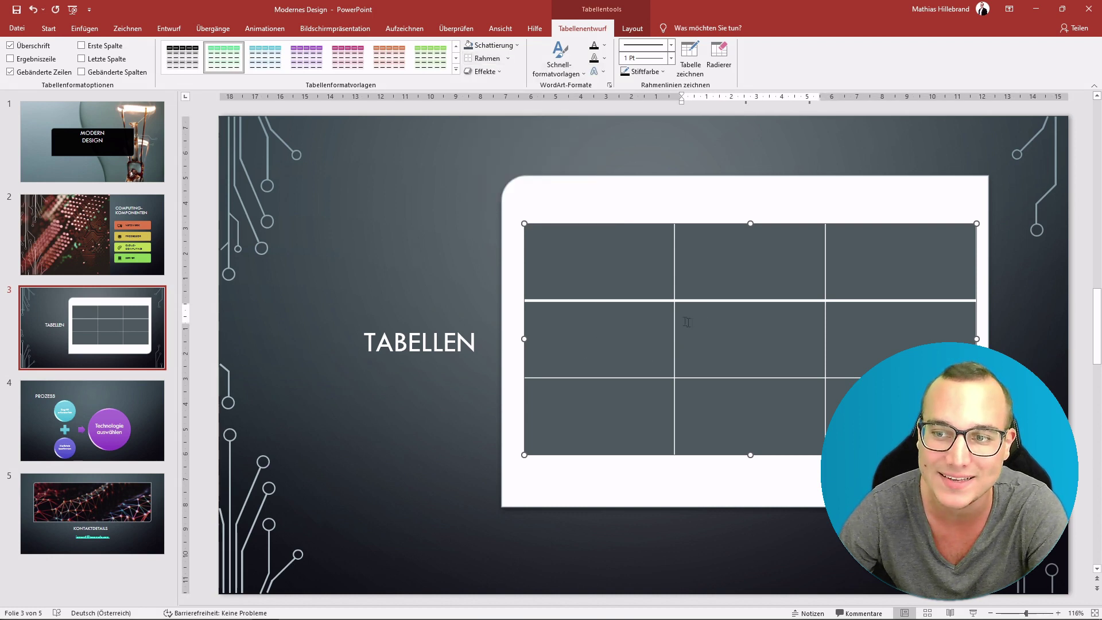
click(508, 58)
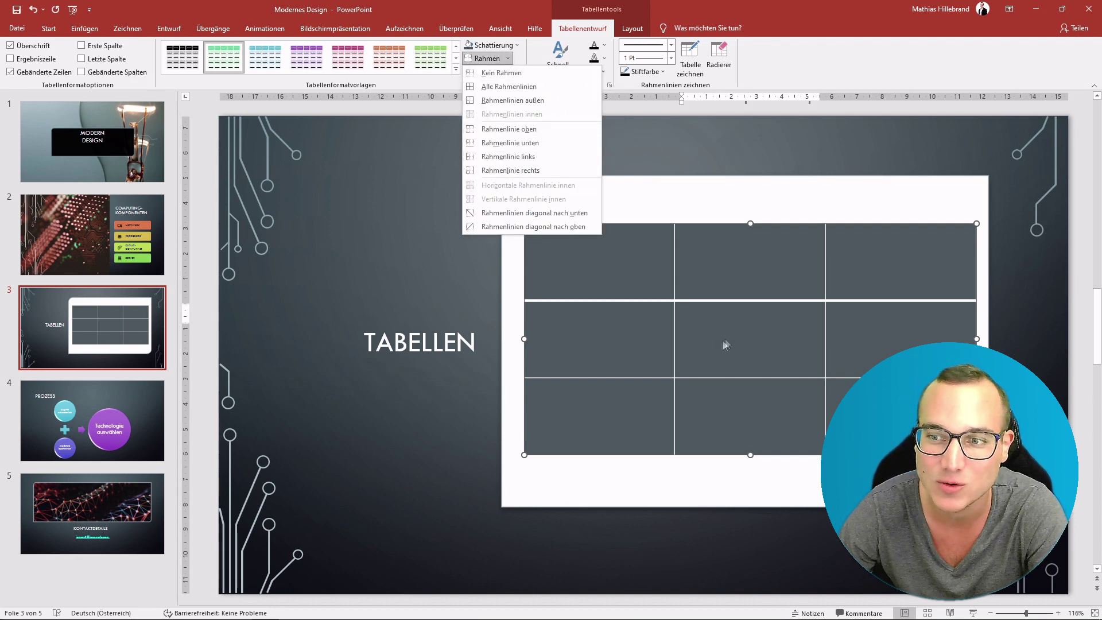
click(700, 342)
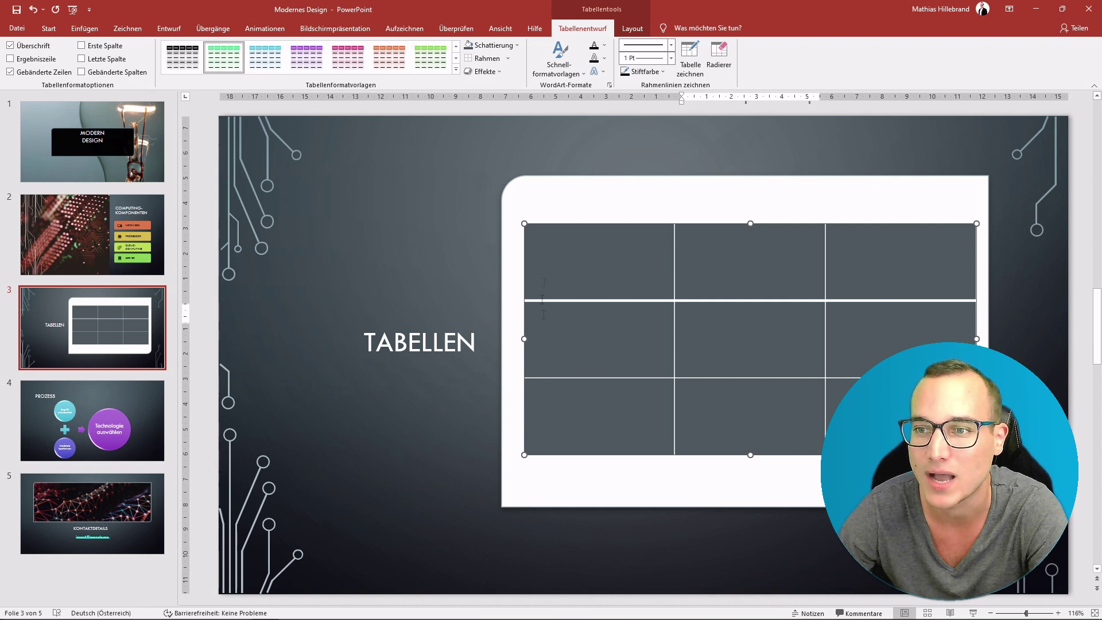
click(619, 225)
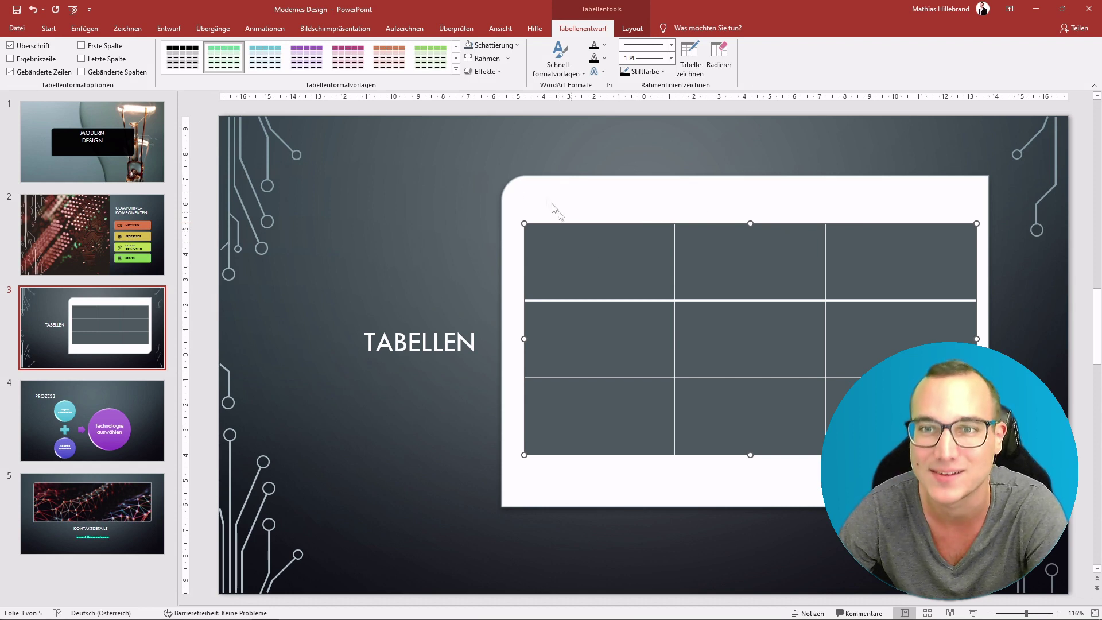
click(491, 72)
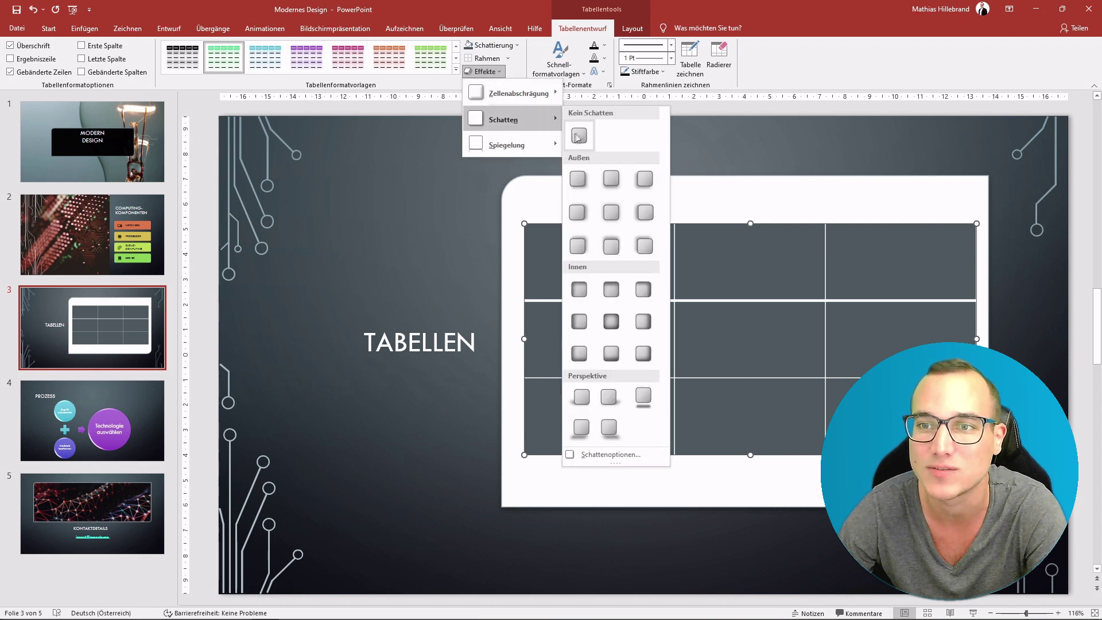
mouse_move(506, 144)
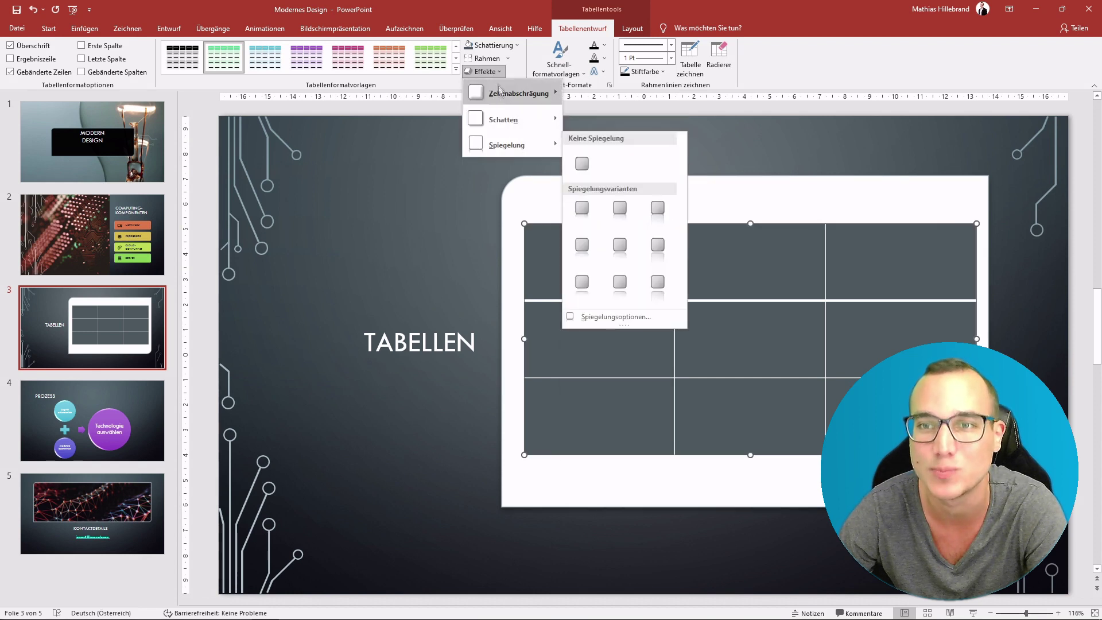
click(494, 73)
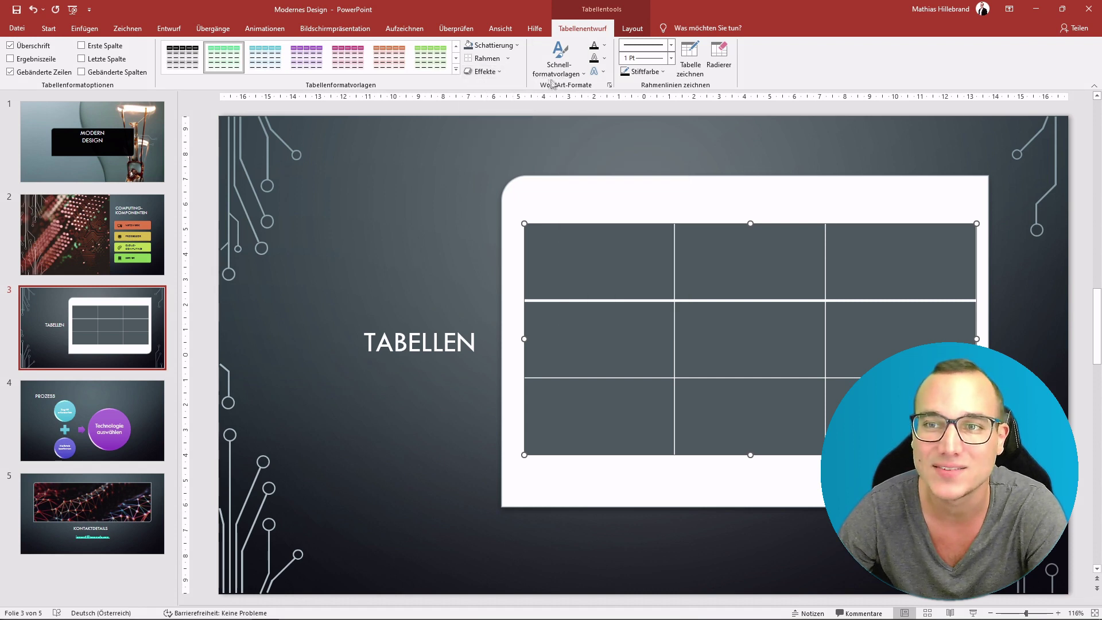
click(568, 69)
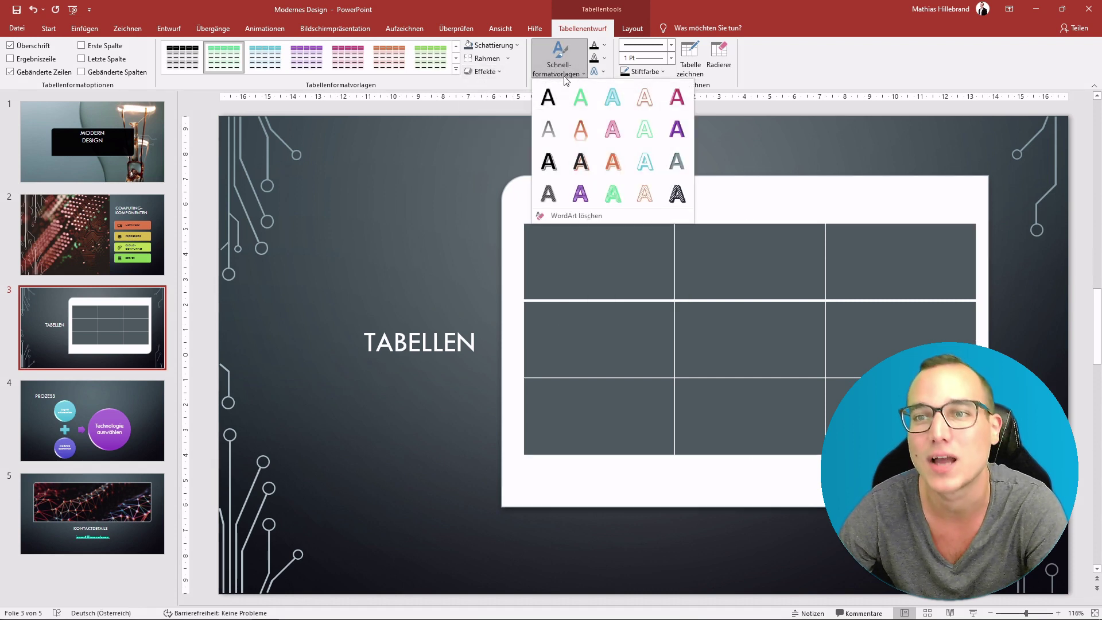
click(564, 78)
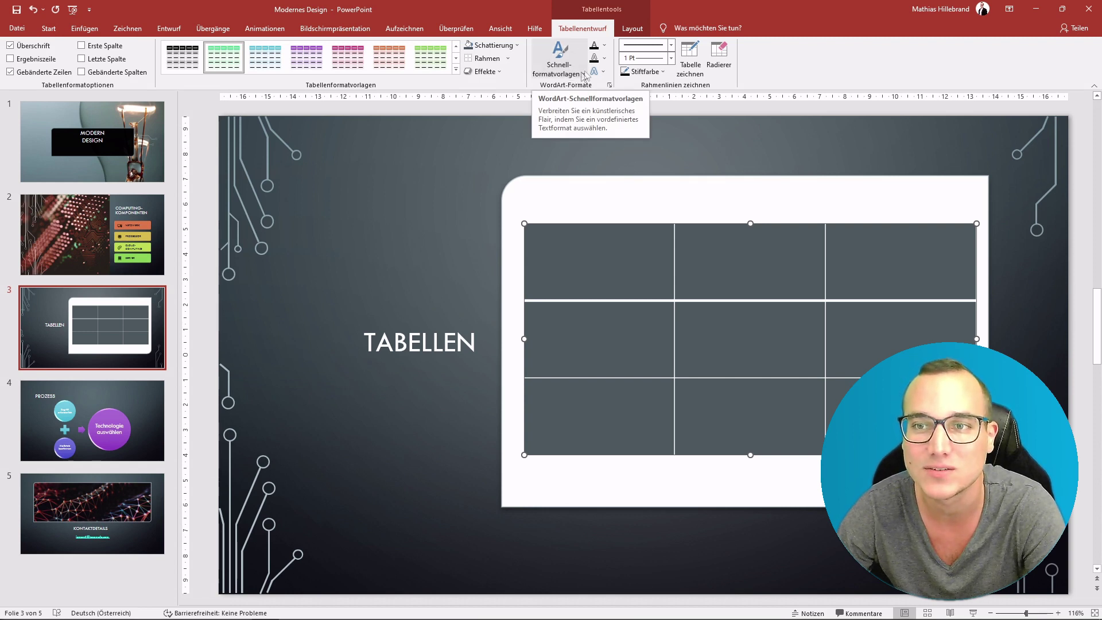
click(605, 47)
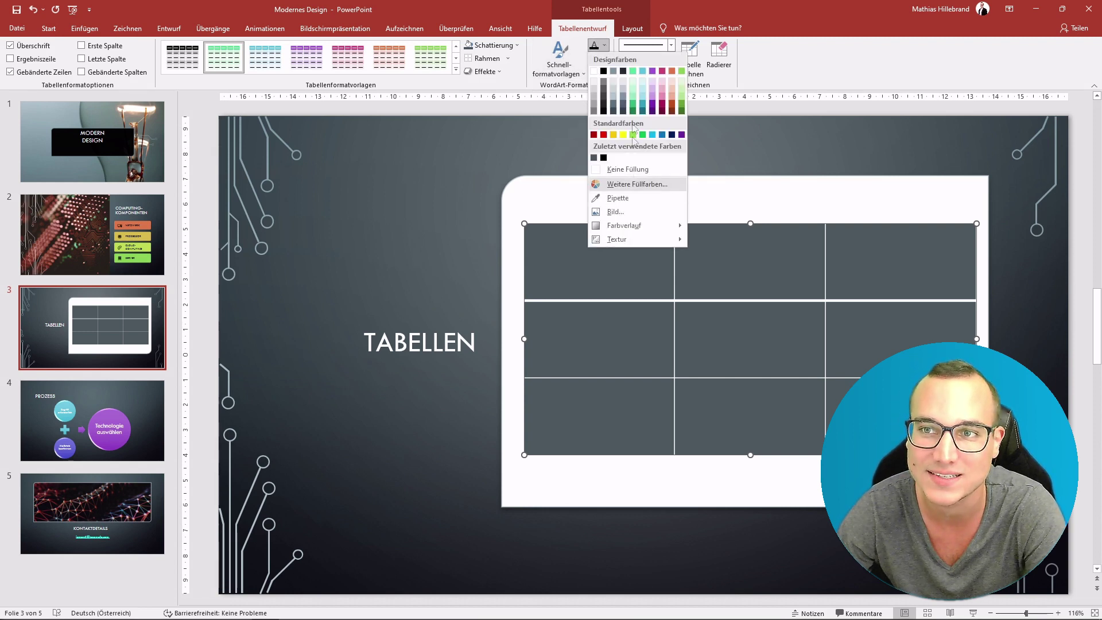
click(605, 46)
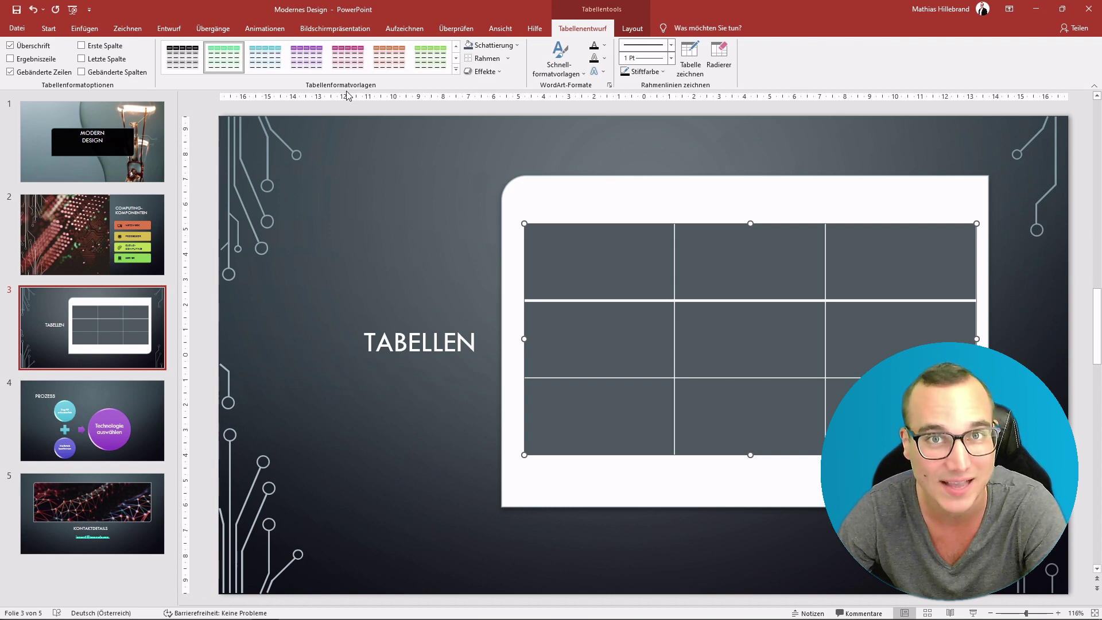
click(49, 28)
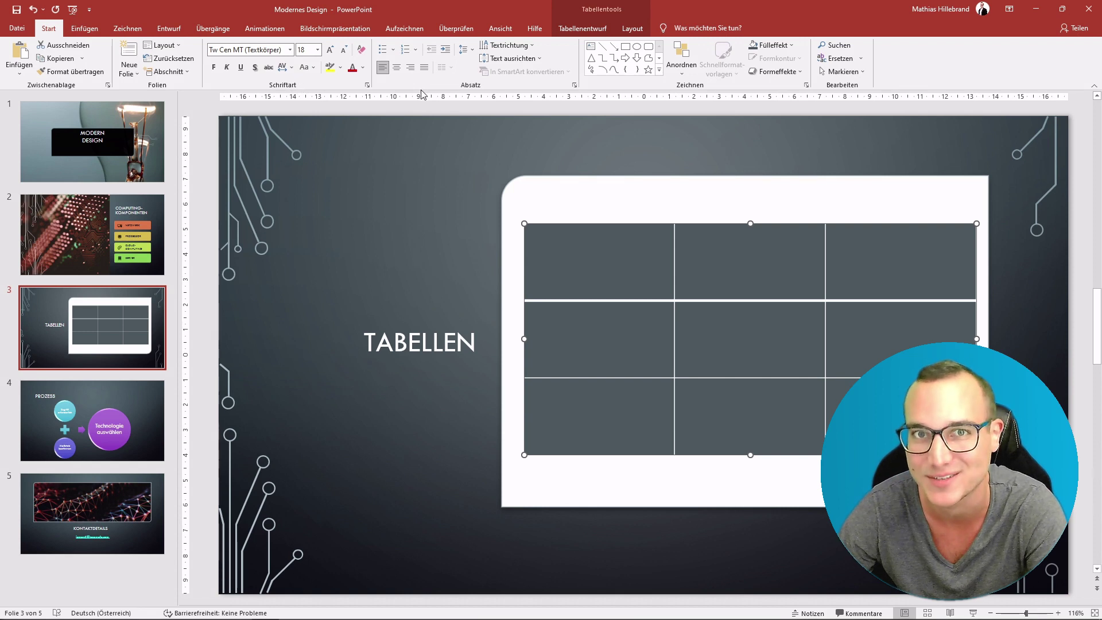
click(582, 28)
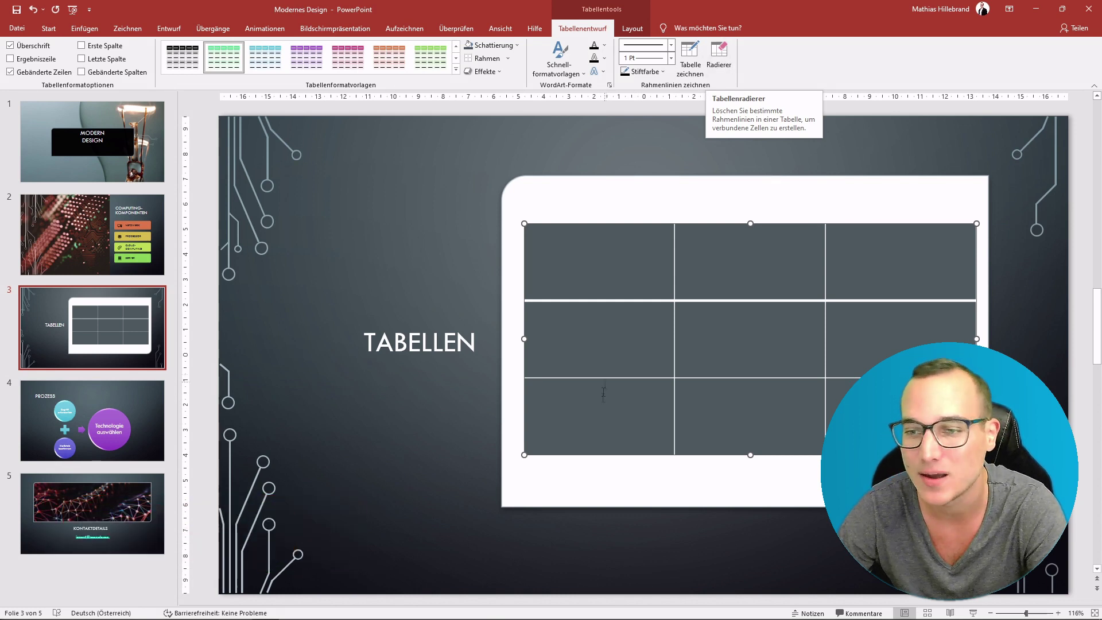
Step: Try adding a fourth row from the table's last cell, undo it, and show the Layout tools
click(614, 412)
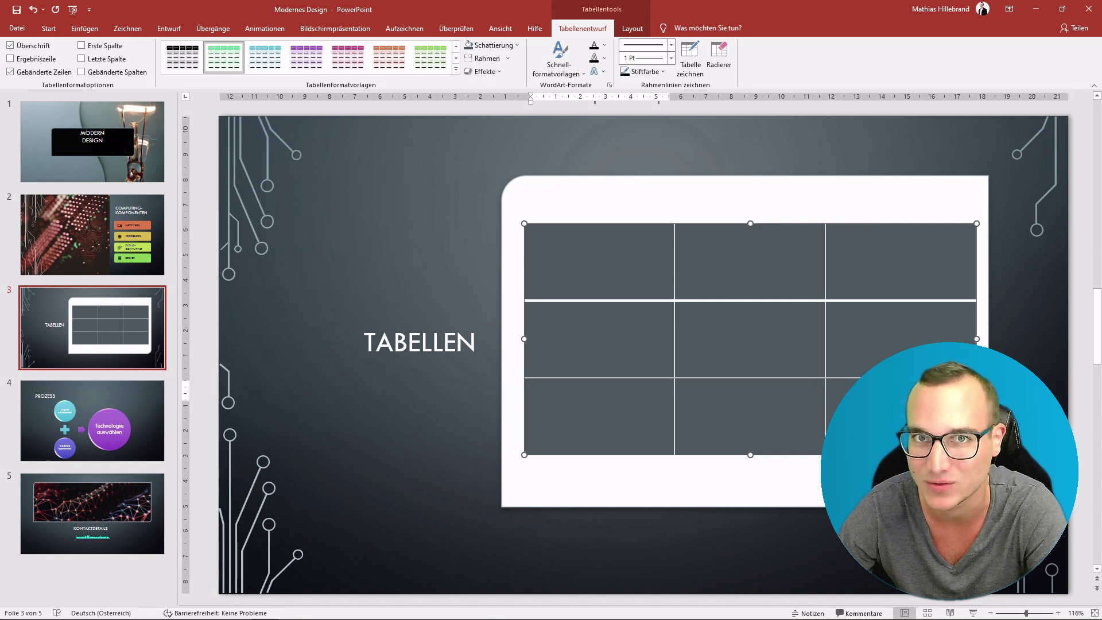
click(895, 416)
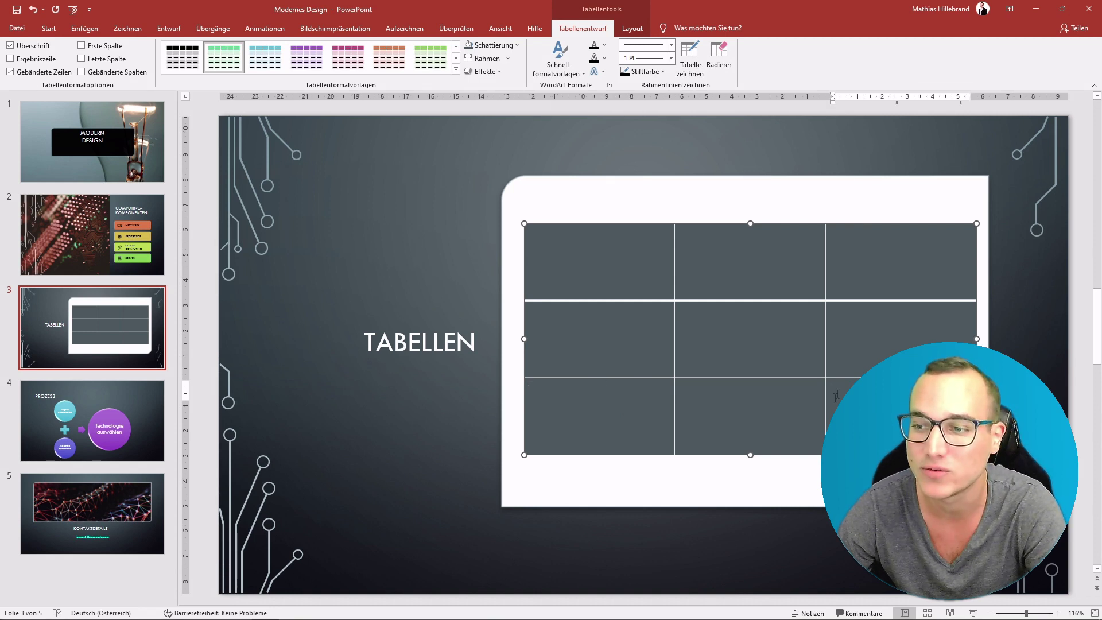
key(Tab)
key(ctrl+z)
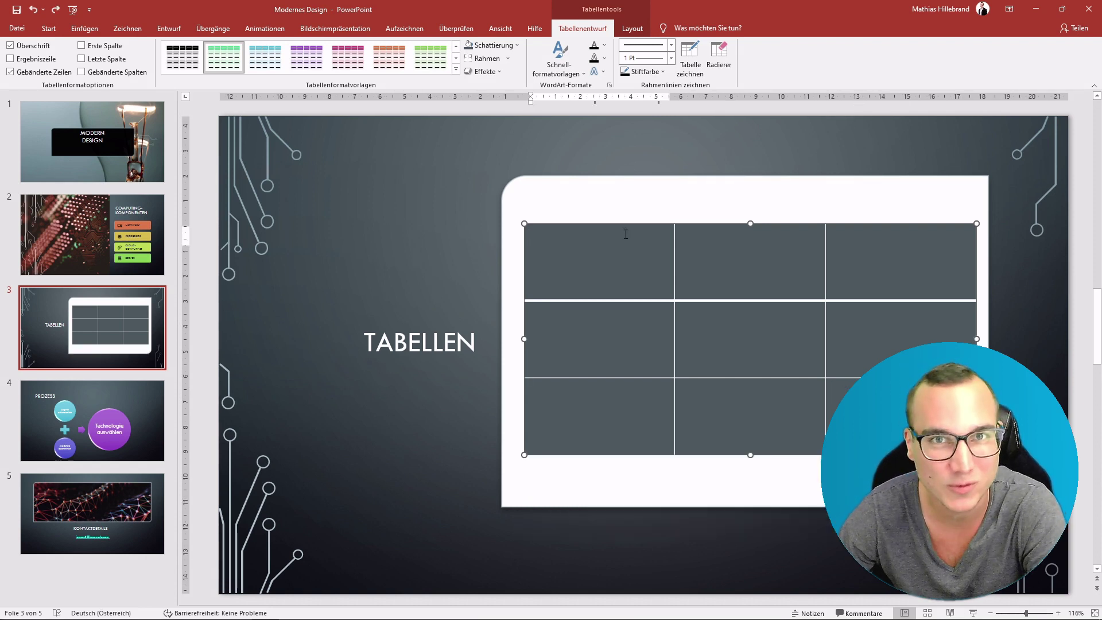
click(632, 28)
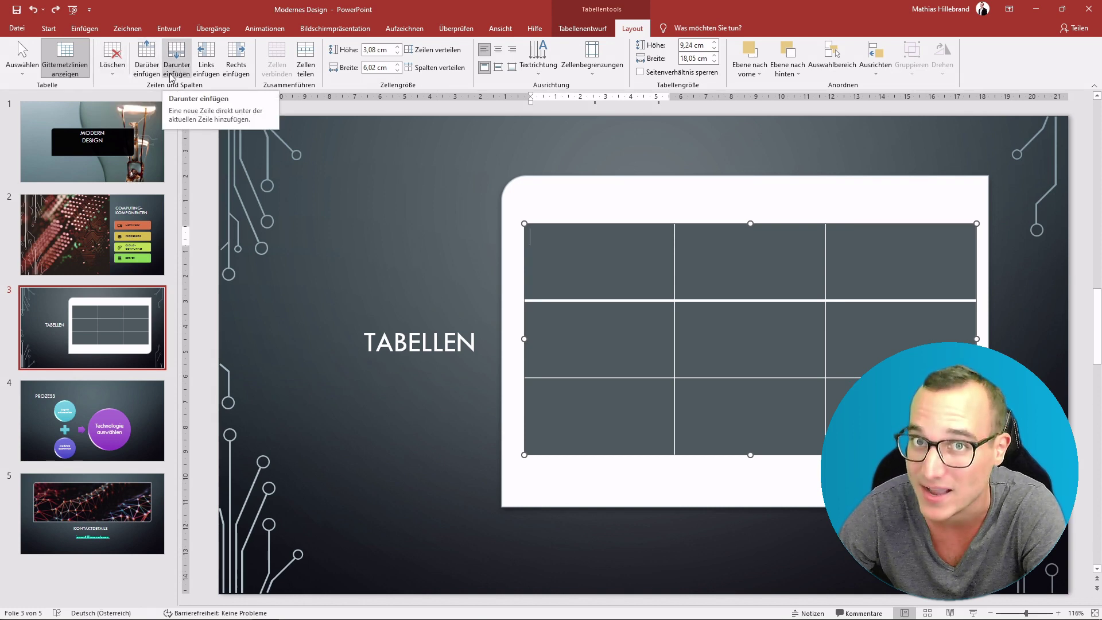
Step: Insert a new second column, then prepare to split a middle cell into 2 columns, 1 row
click(235, 71)
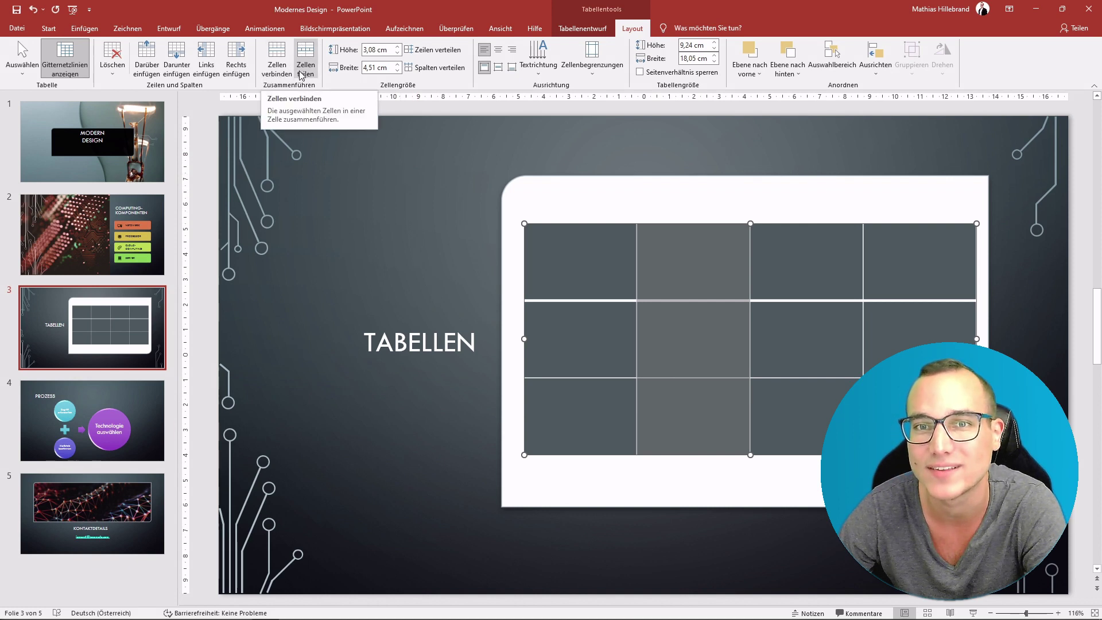
click(686, 330)
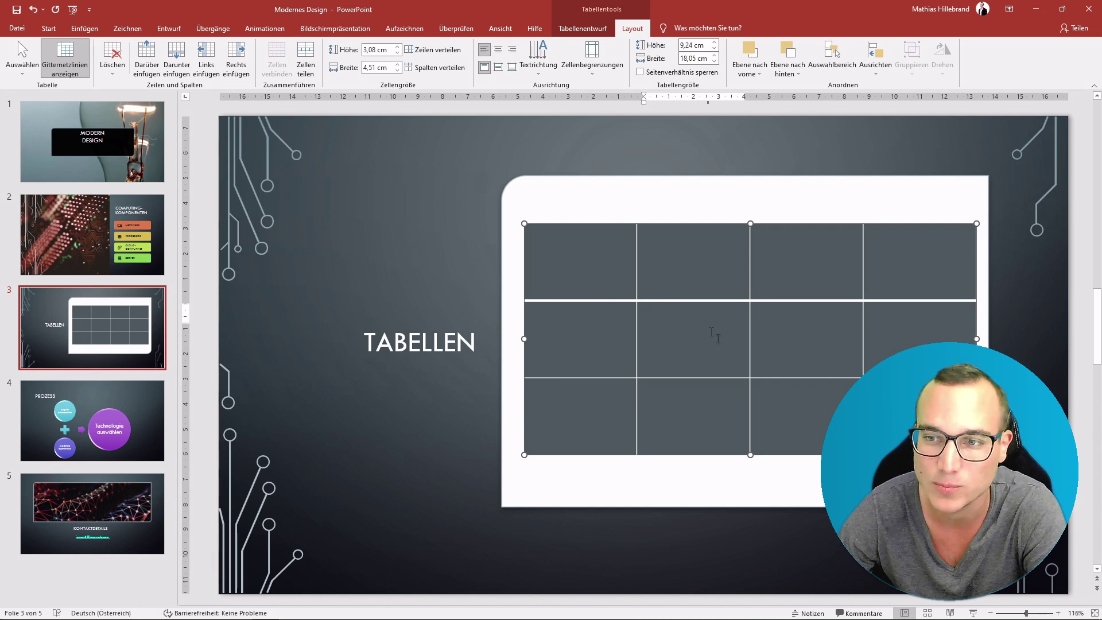
click(305, 58)
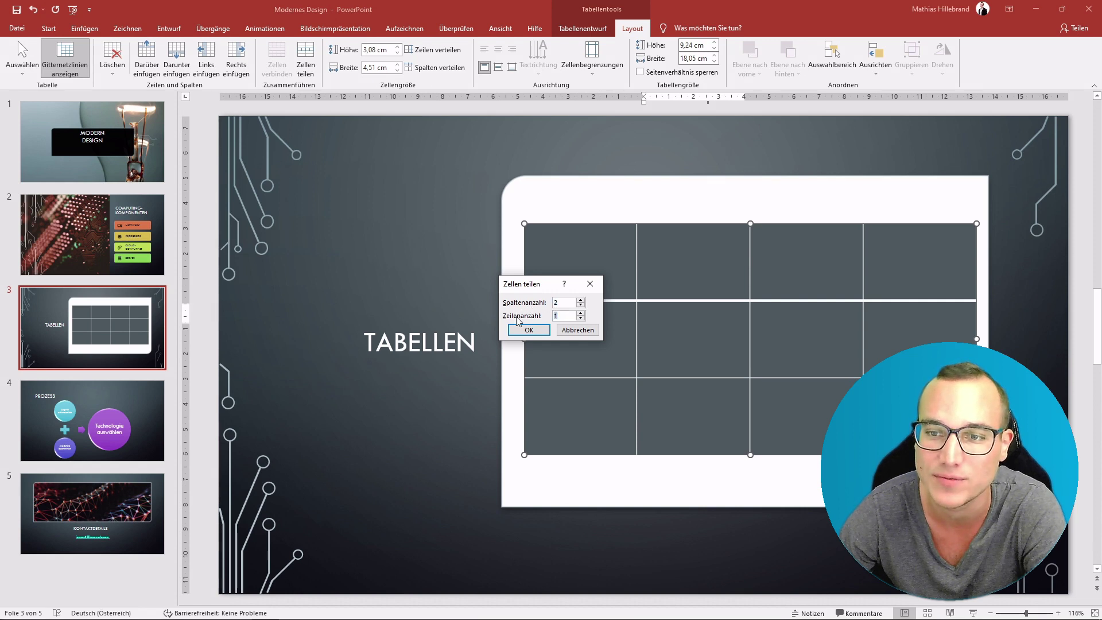
Step: Split the middle cell into two columns, then merge both halves back into one cell
click(529, 330)
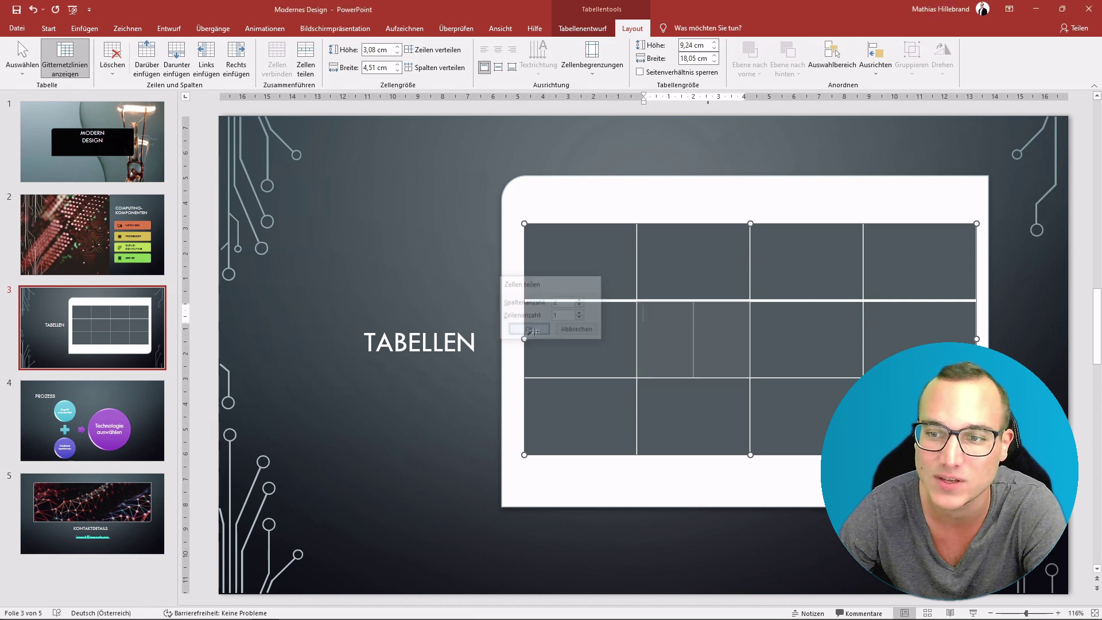
click(662, 335)
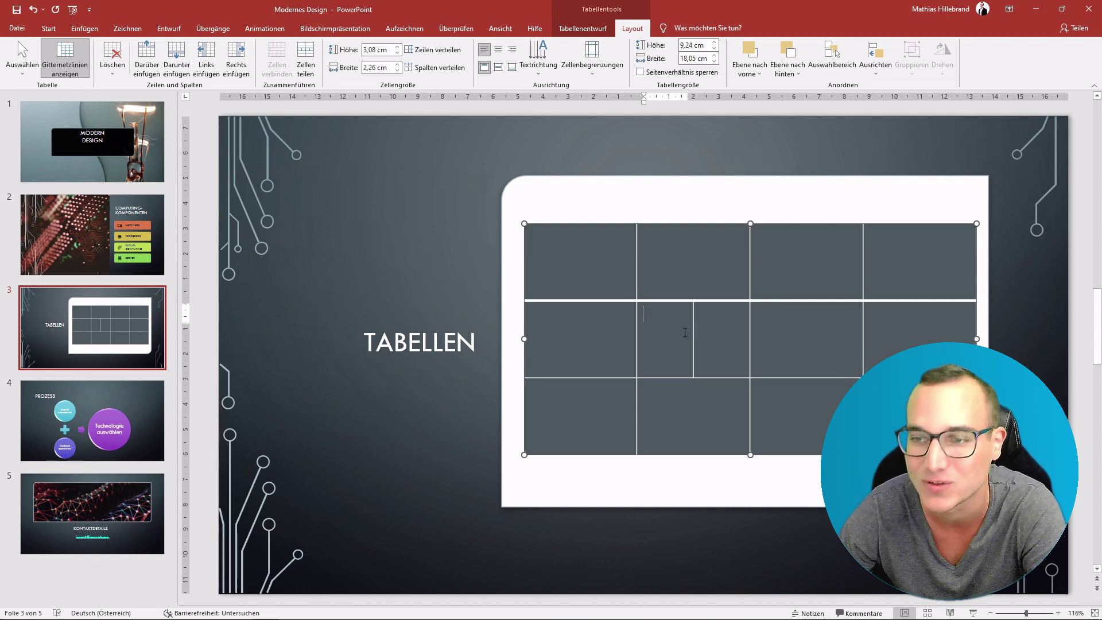
drag(682, 334, 703, 330)
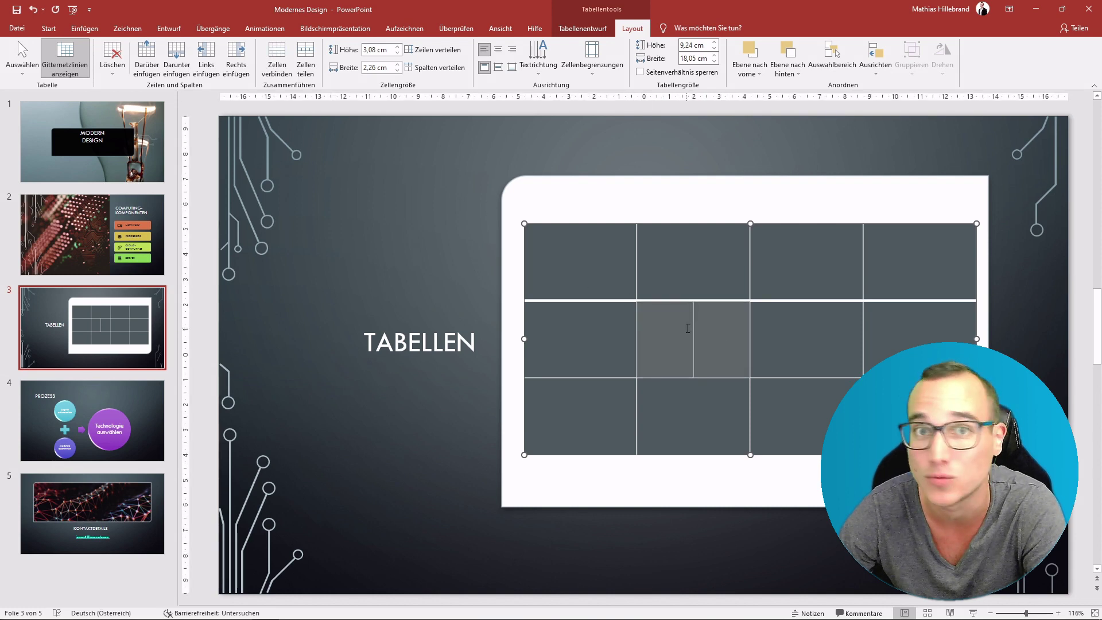
click(272, 77)
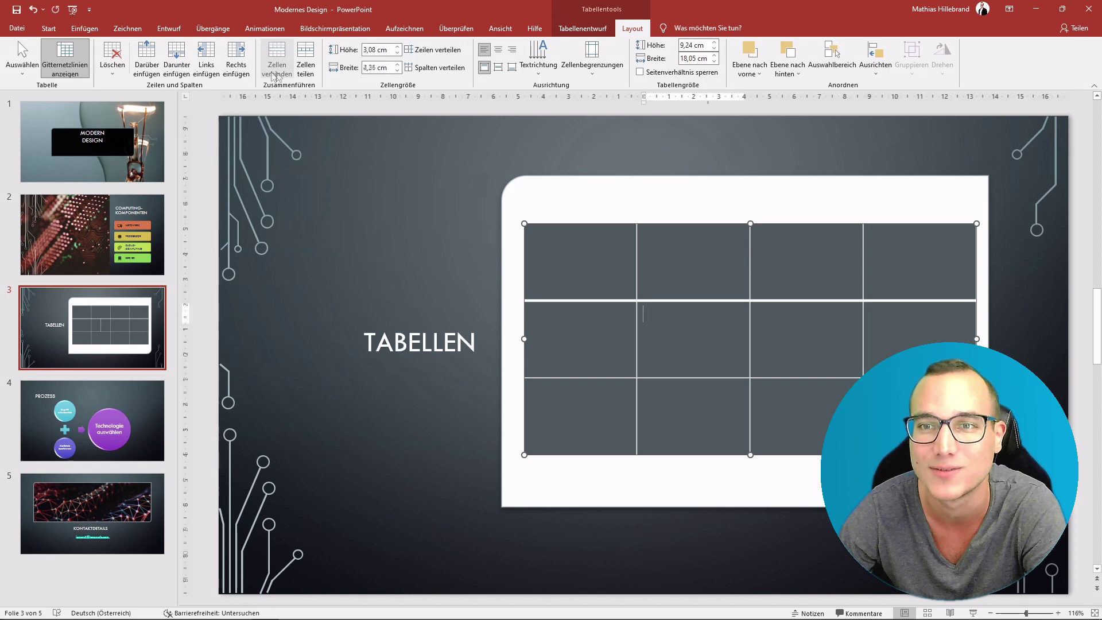
click(609, 223)
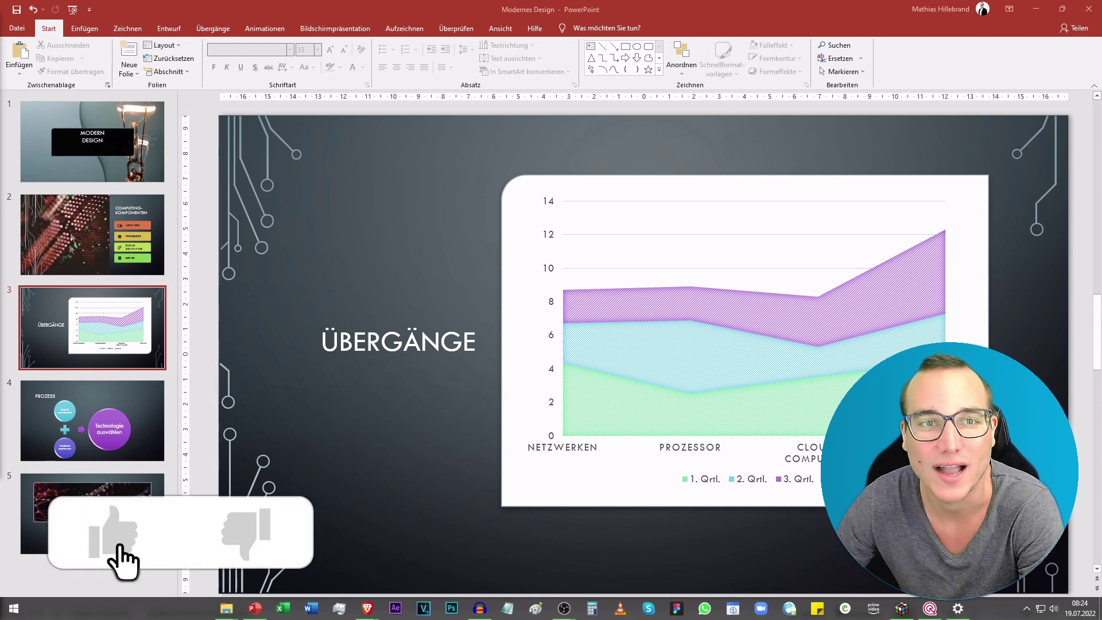
Step: Bring up the Übergänge transition settings for slide 3
click(218, 30)
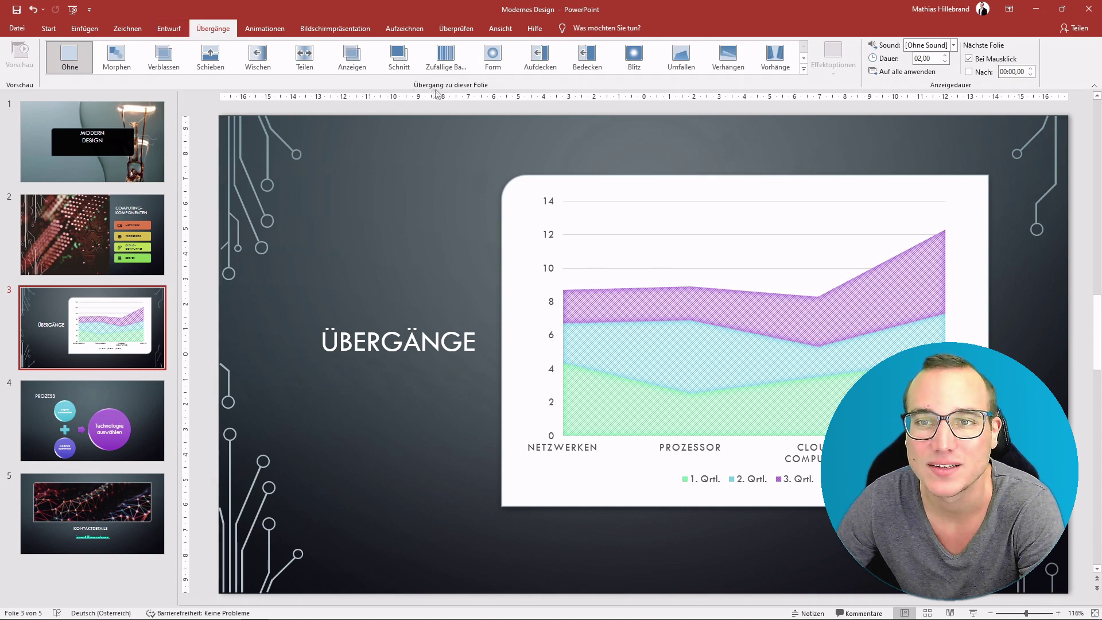
Step: Preview Morphen, Verblassen, Schieben, Wischen and Teilen transitions, settling on Wischen for slide 3
click(803, 70)
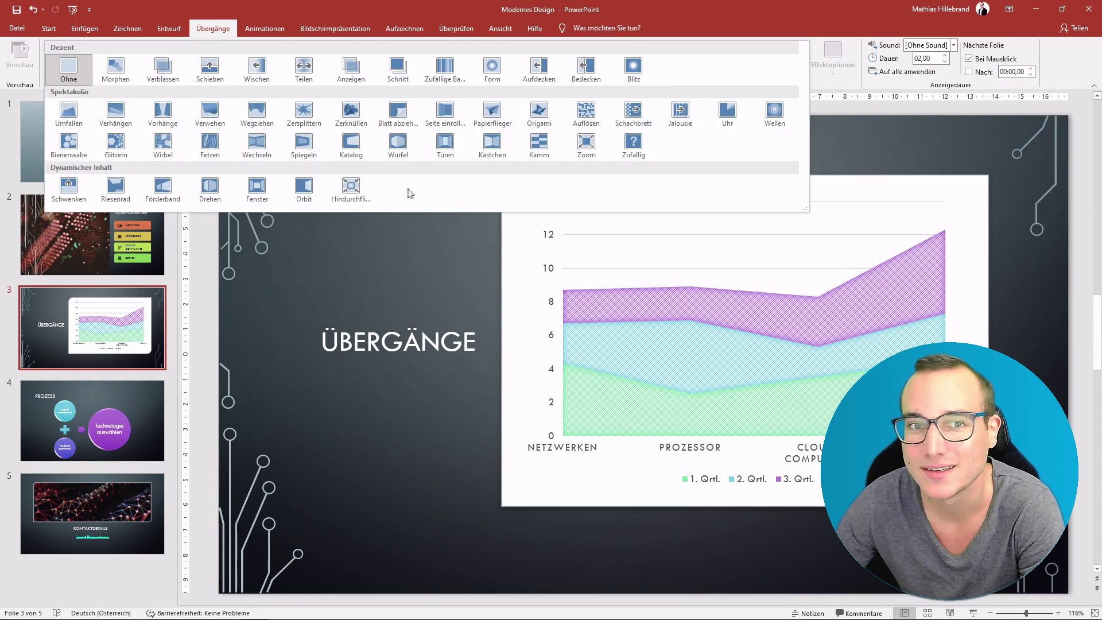
click(123, 78)
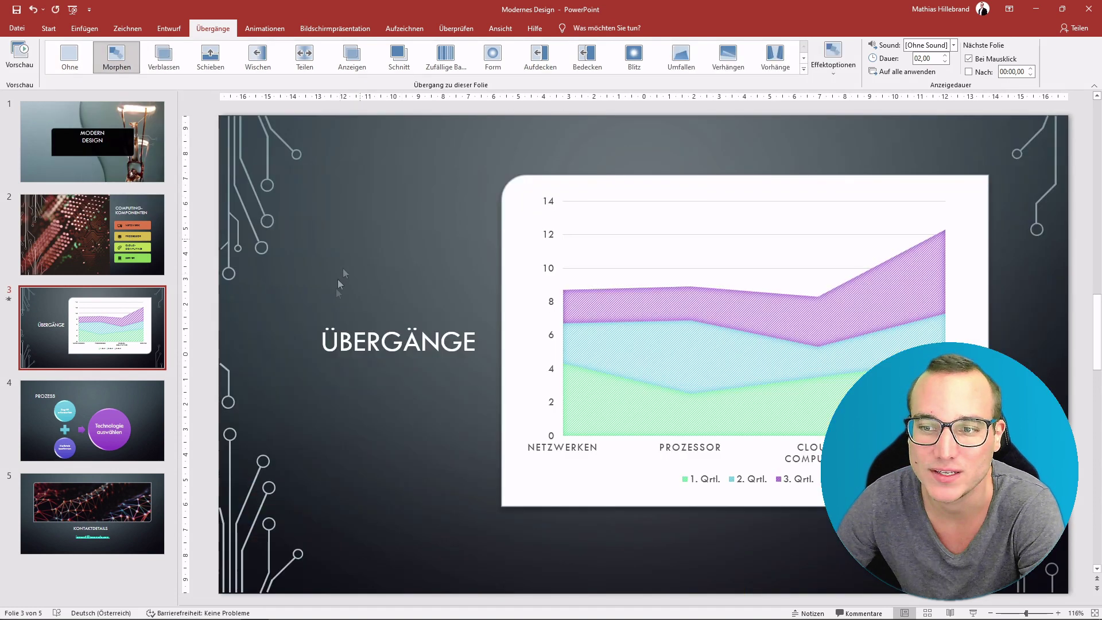
click(170, 61)
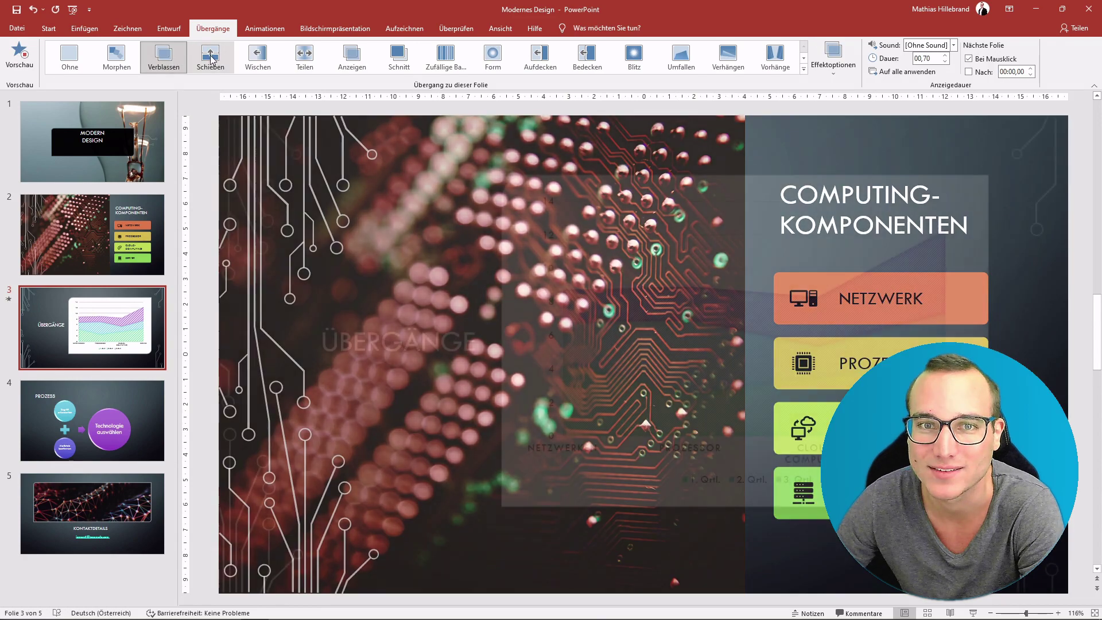
click(210, 56)
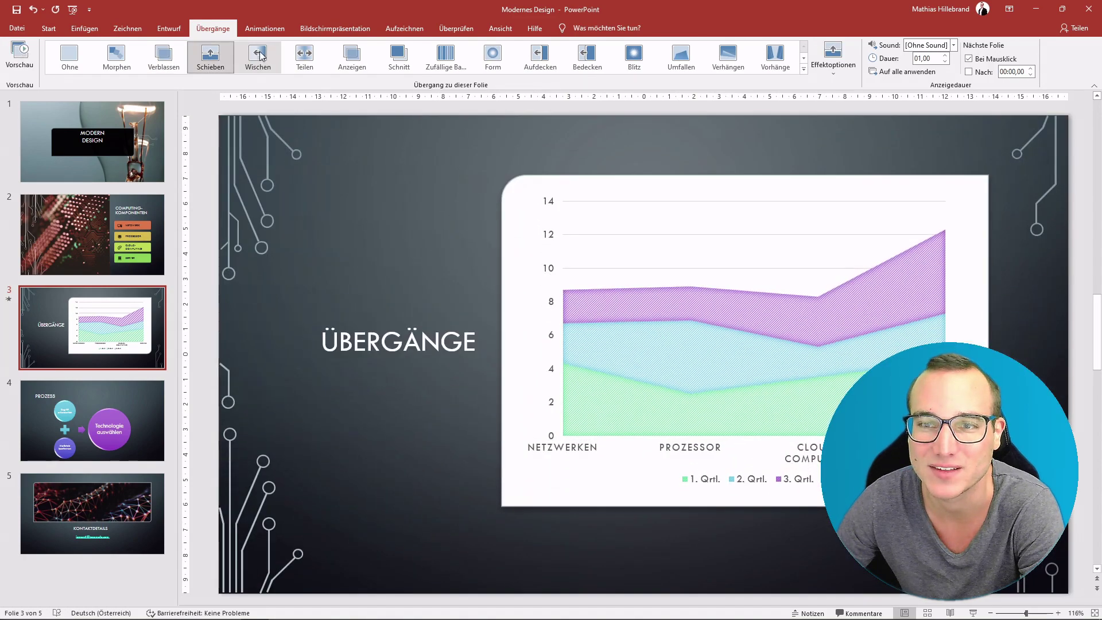
click(259, 55)
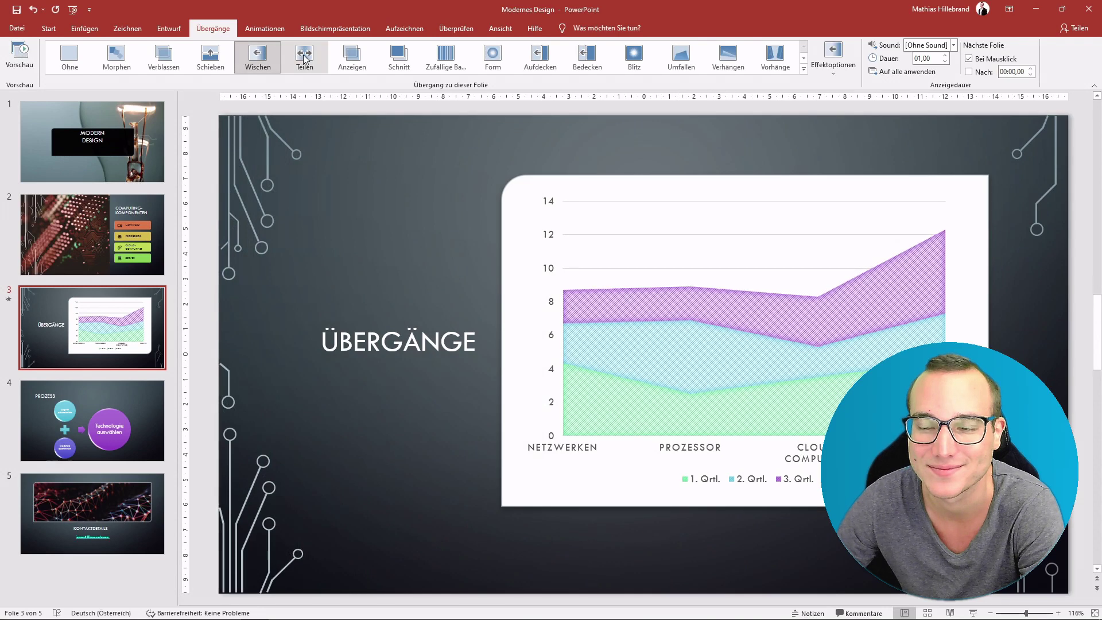
click(305, 56)
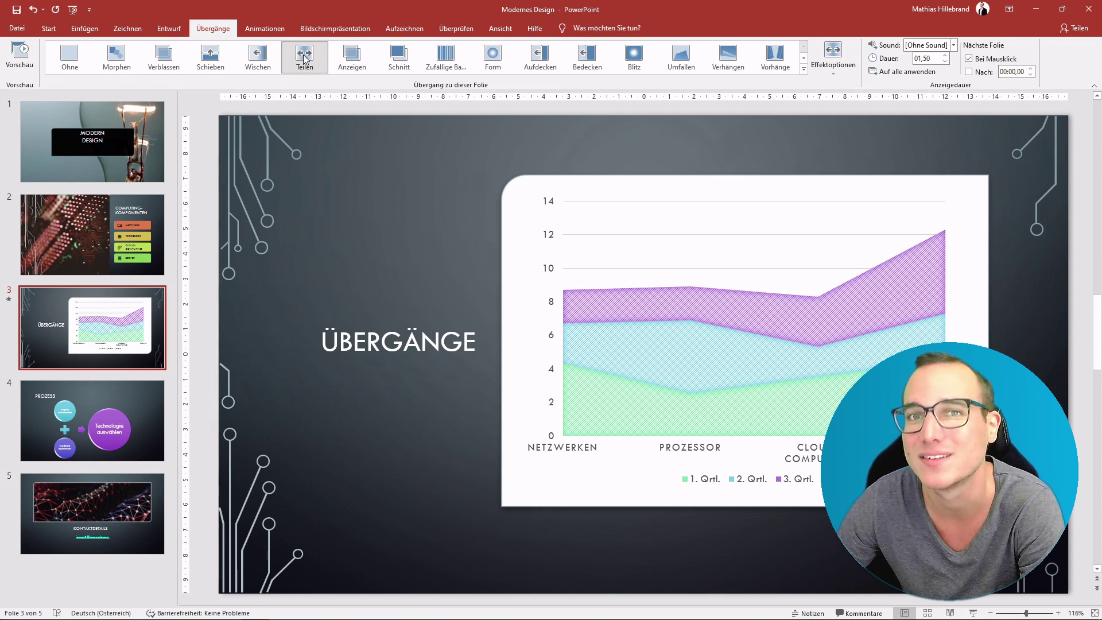
click(258, 56)
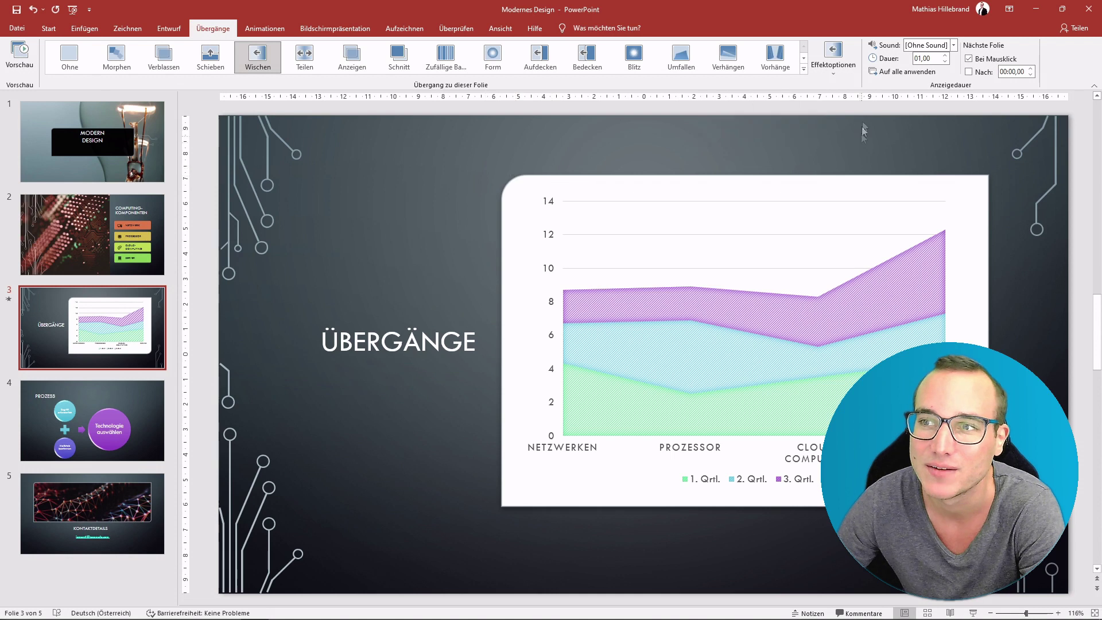
click(830, 73)
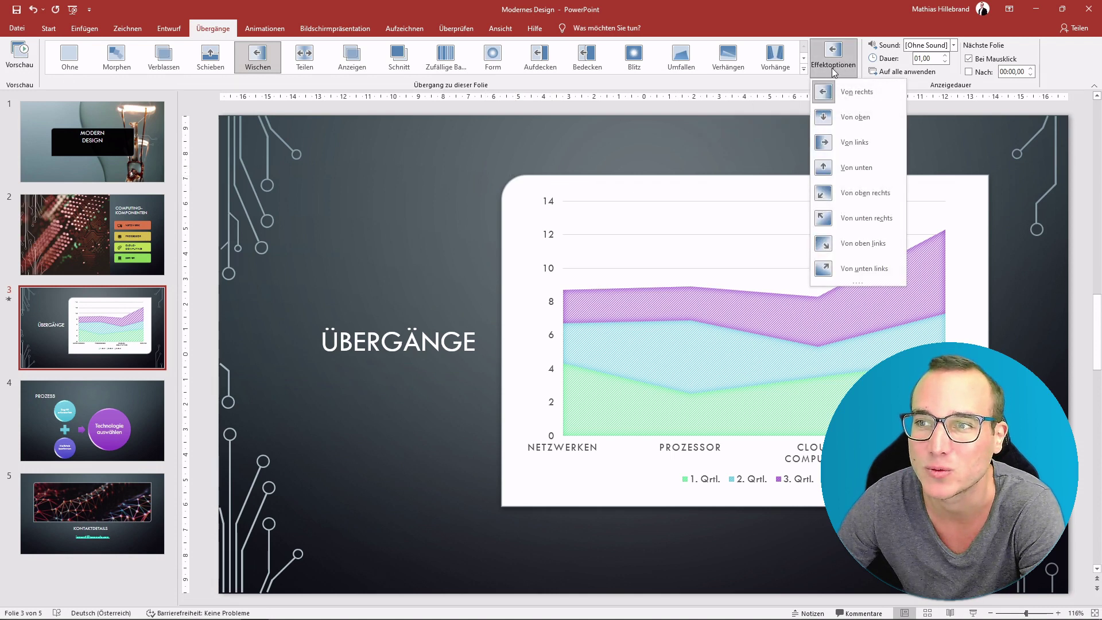
Step: Set slide 3's Wischen transition direction to Von oben
click(831, 67)
click(832, 68)
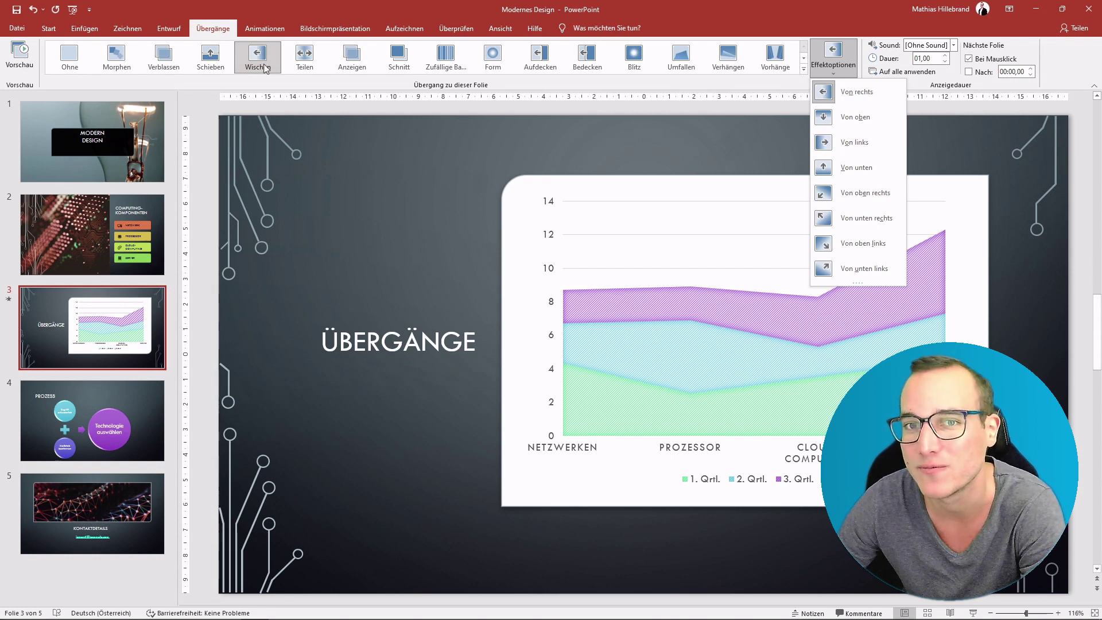
click(849, 115)
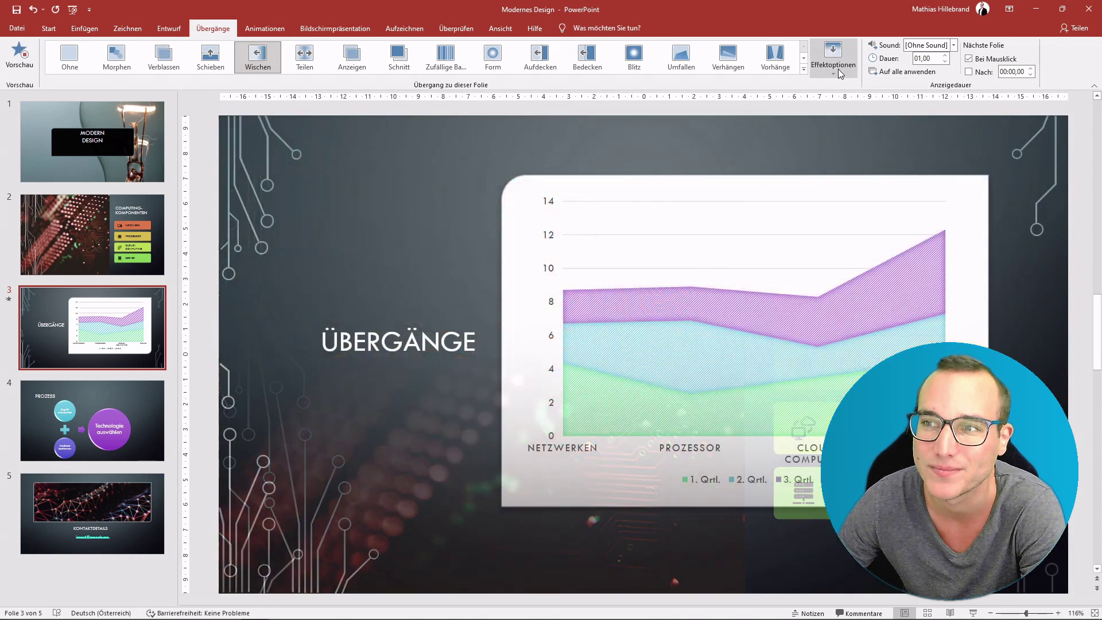
click(838, 69)
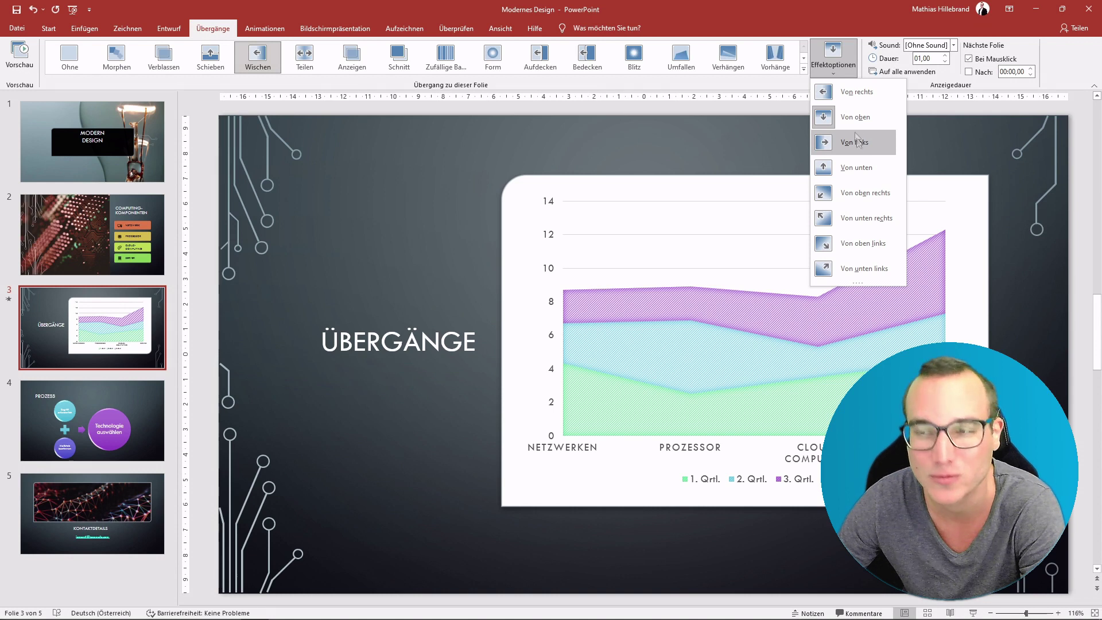
click(841, 69)
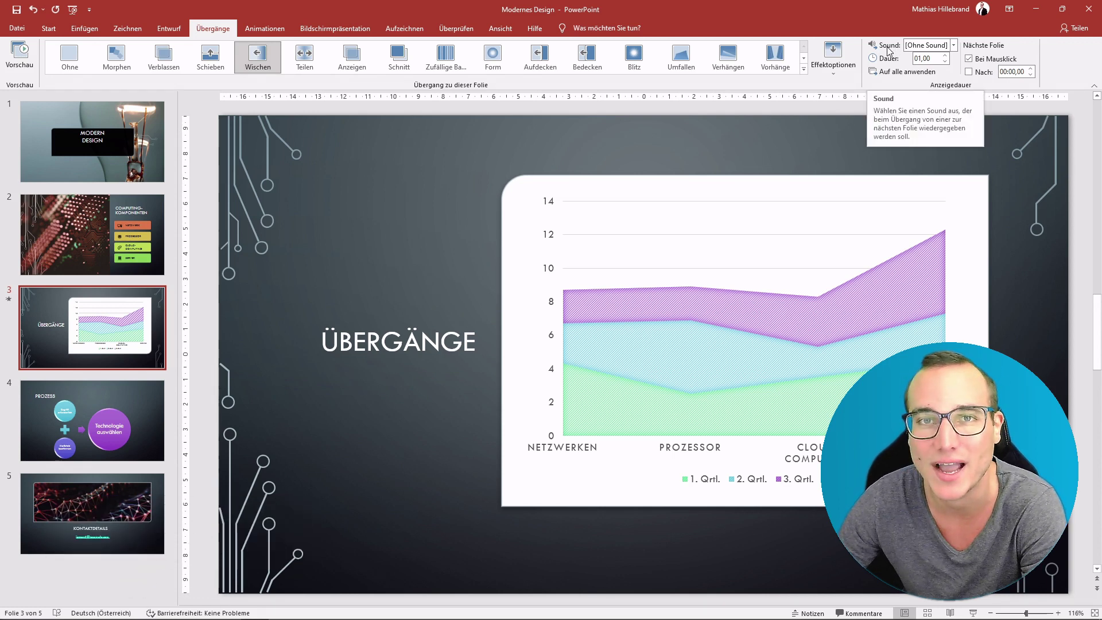
click(953, 46)
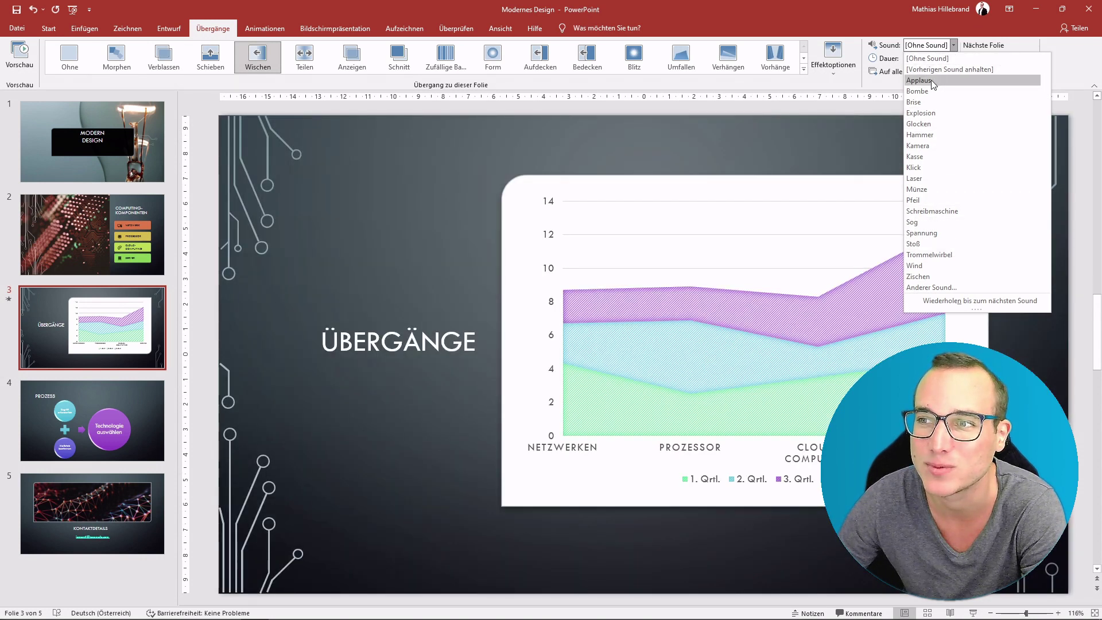
click(933, 81)
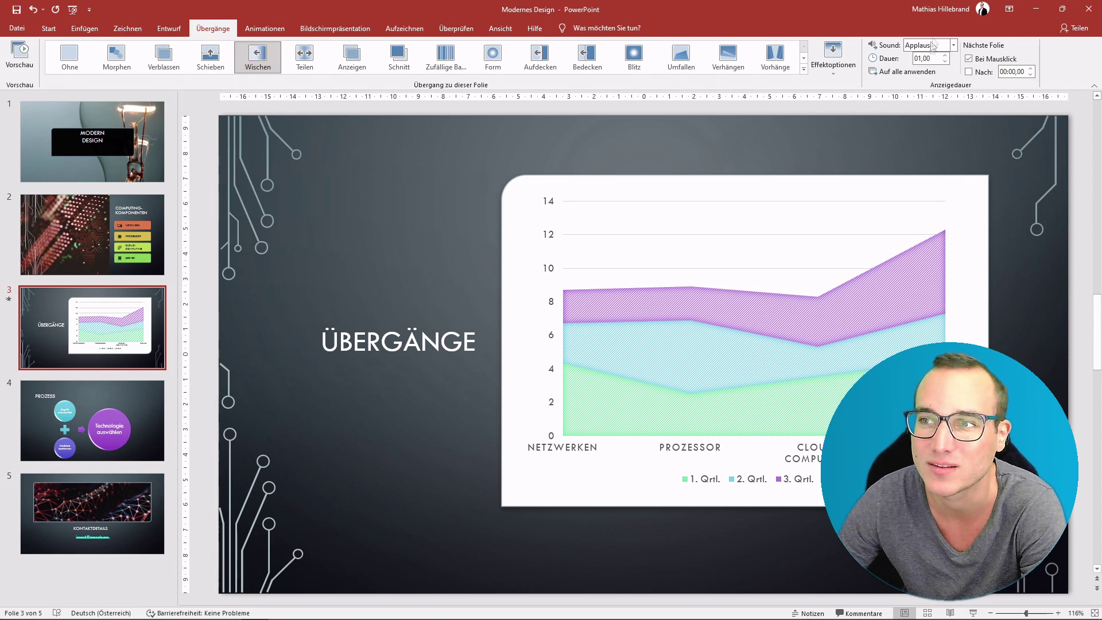
click(20, 64)
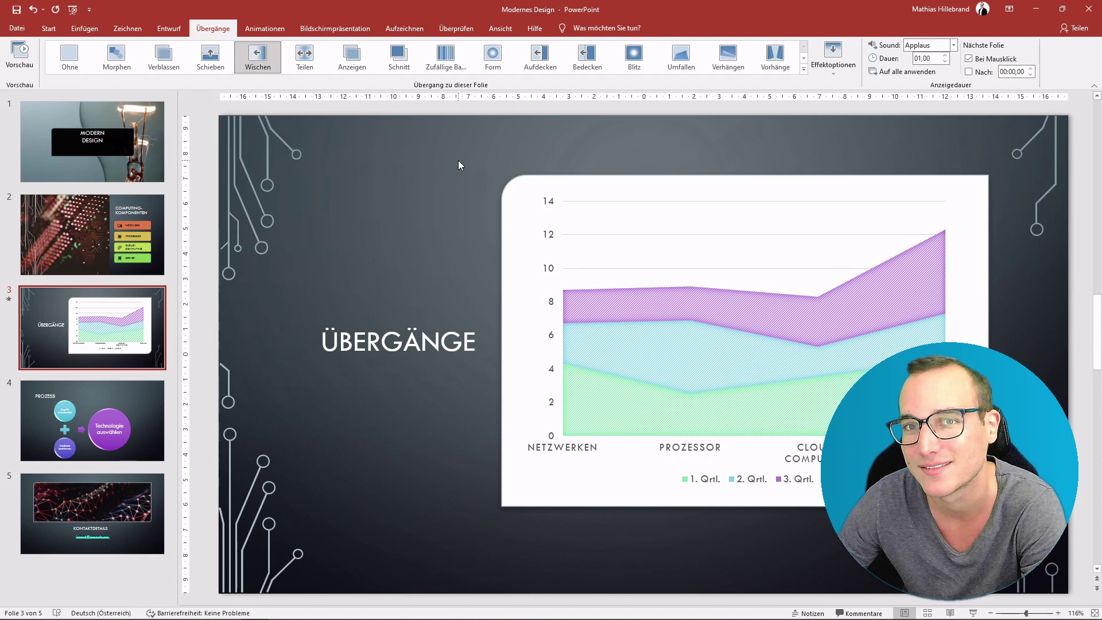
click(954, 45)
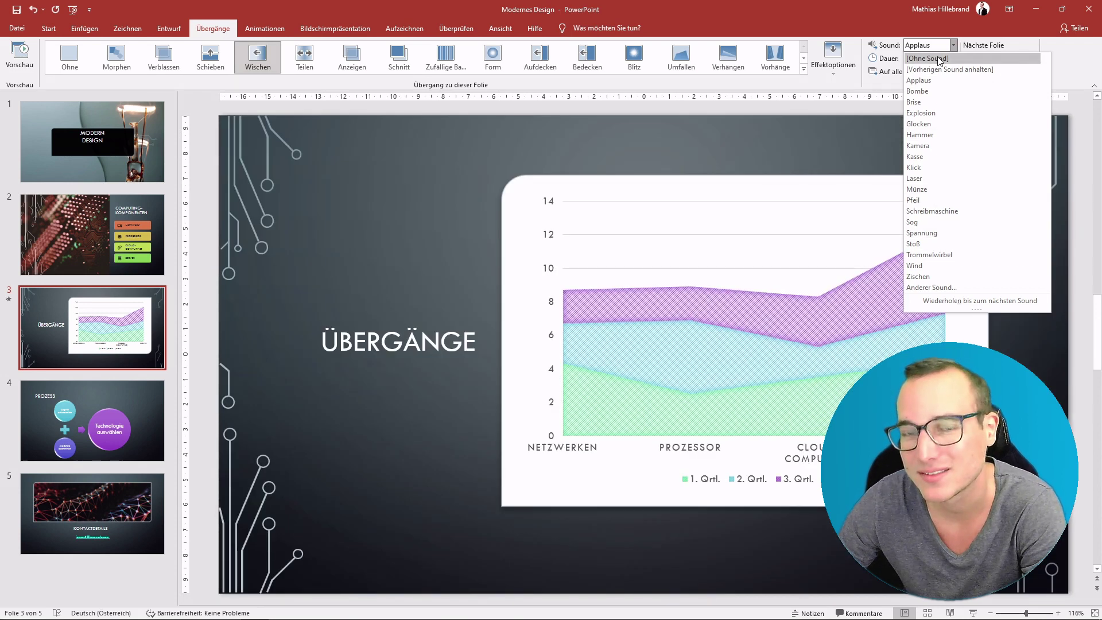
click(940, 59)
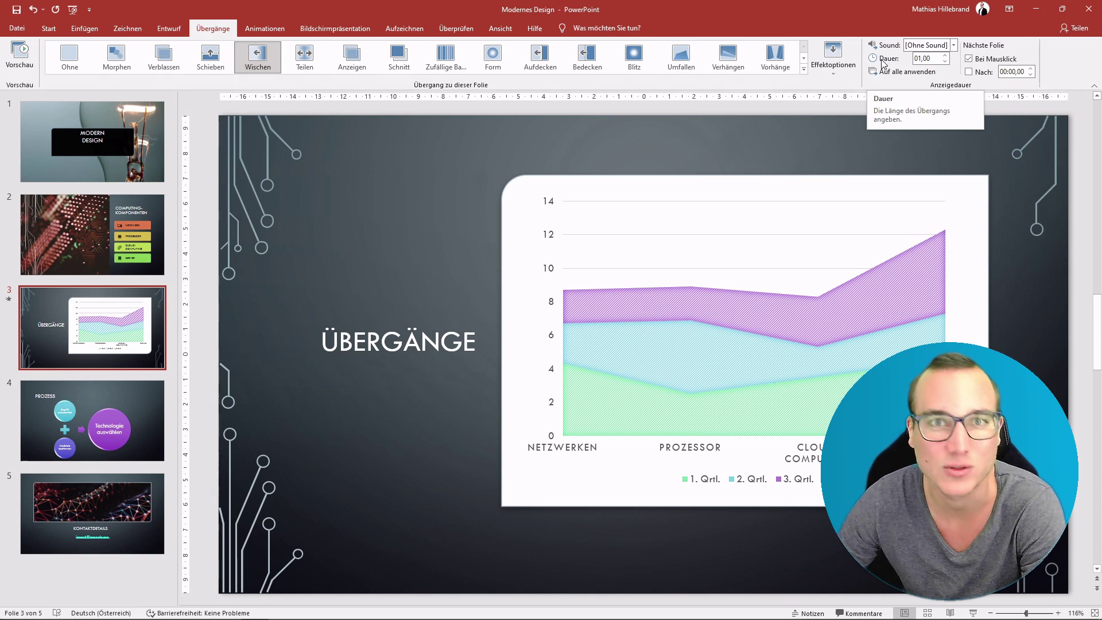
Step: Apply the Wischen transition with its 01,00 duration to all slides using Auf alle anwenden
click(933, 58)
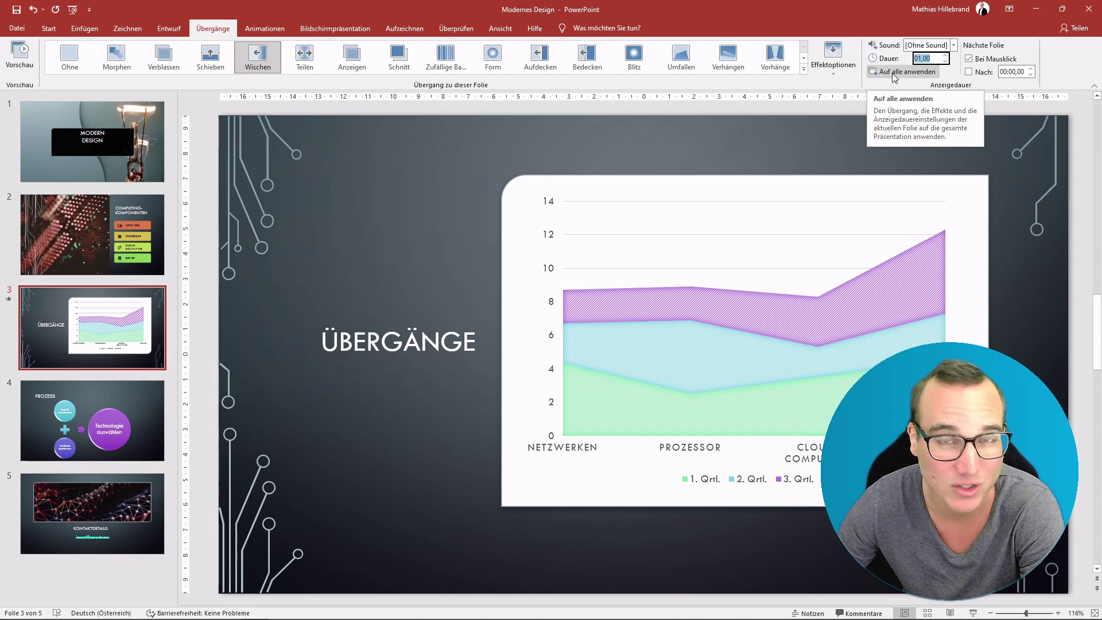
click(872, 73)
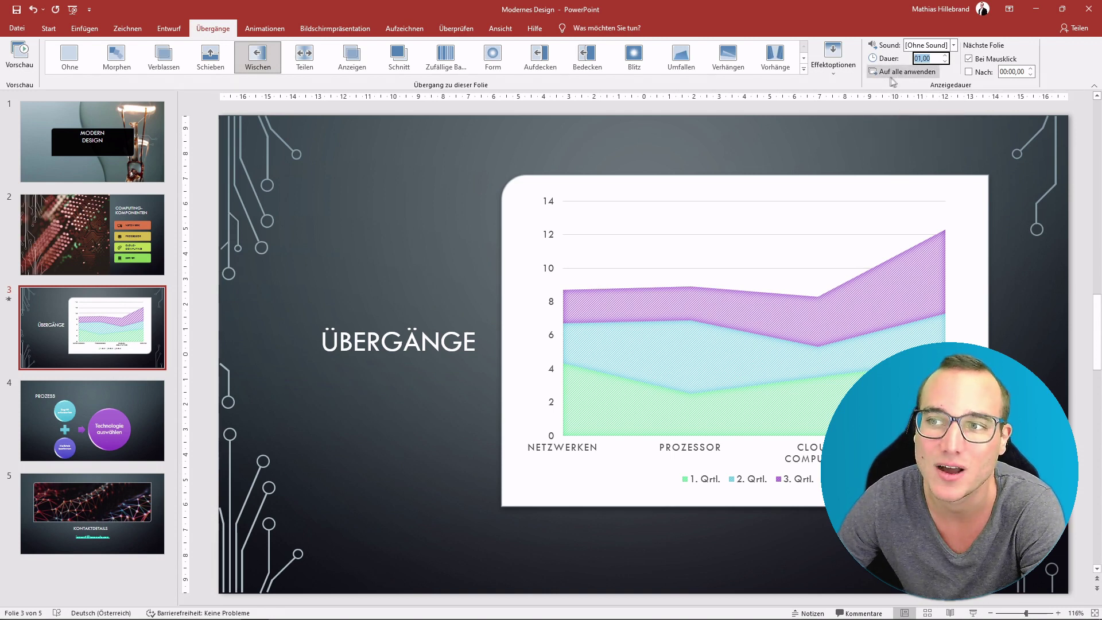